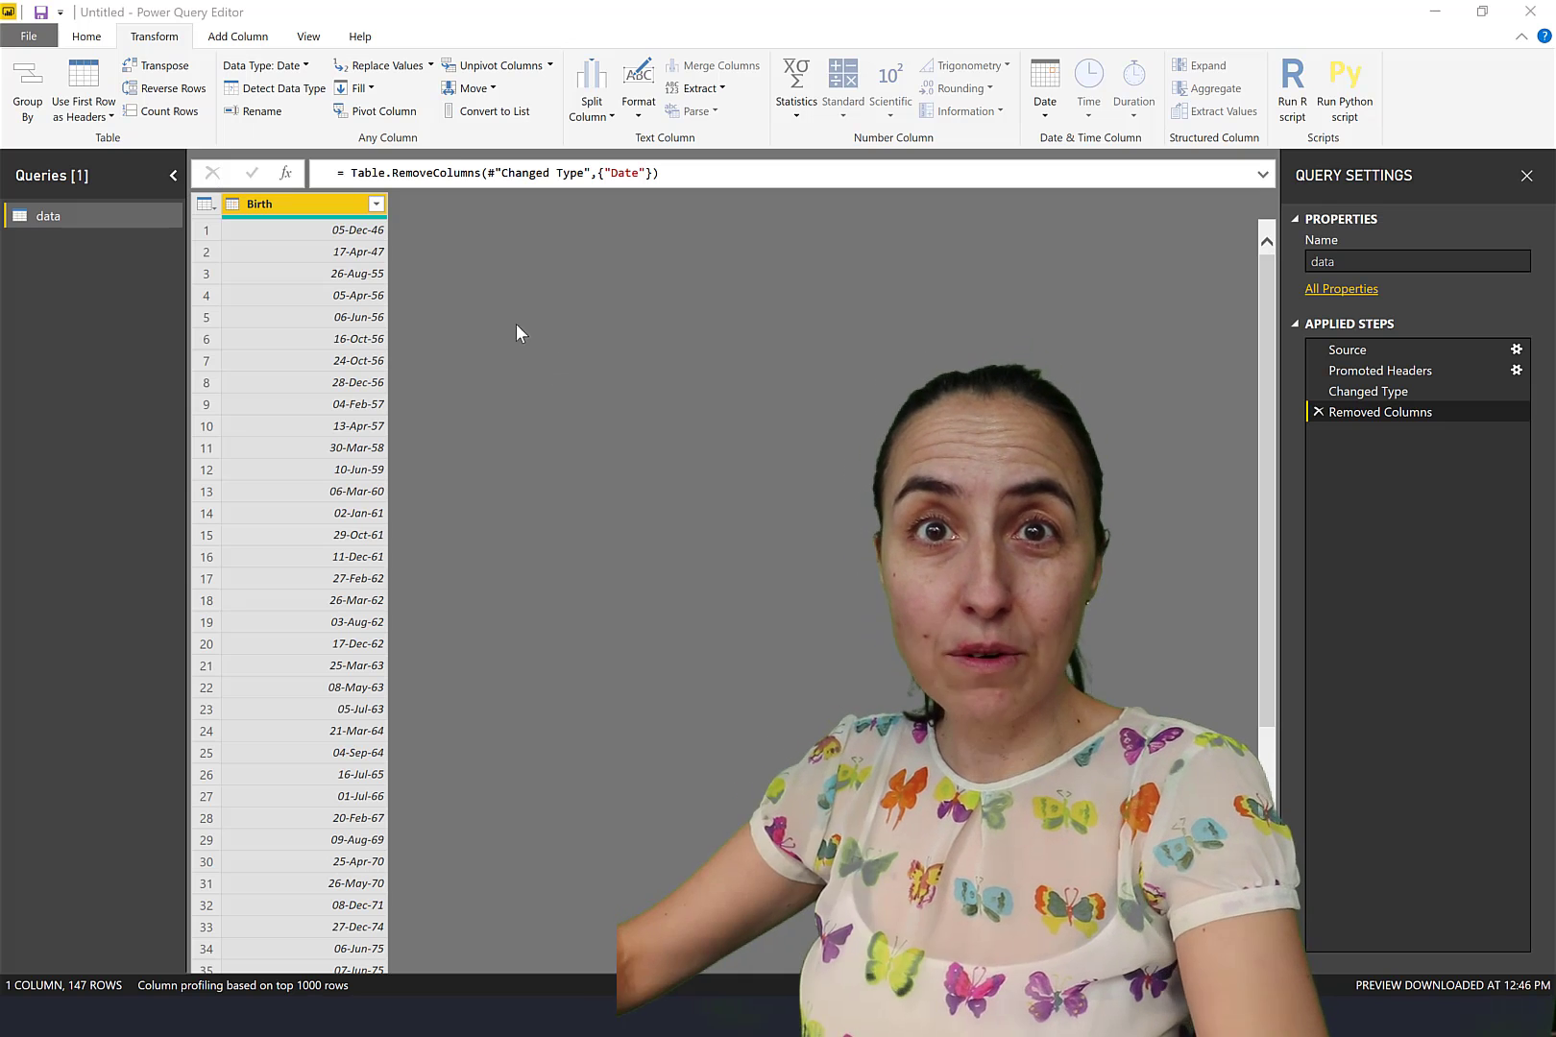
Step: Try Date > Age on Birth, inspect its current-date expression, then delete that age step
click(966, 146)
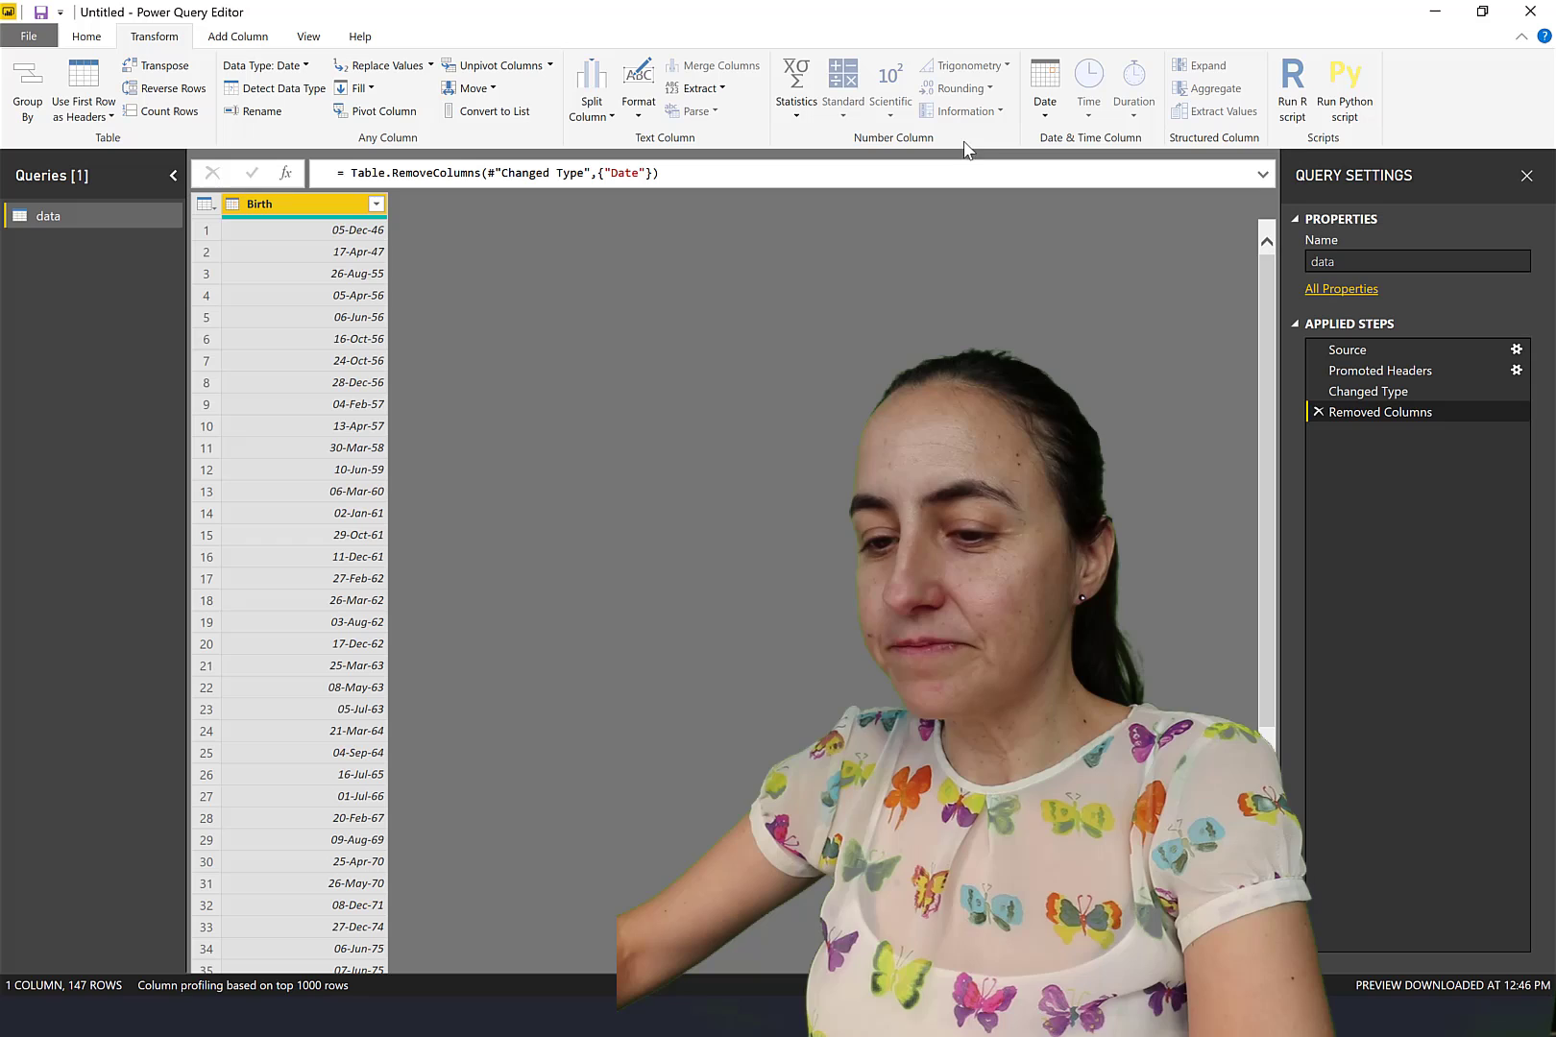
click(1044, 114)
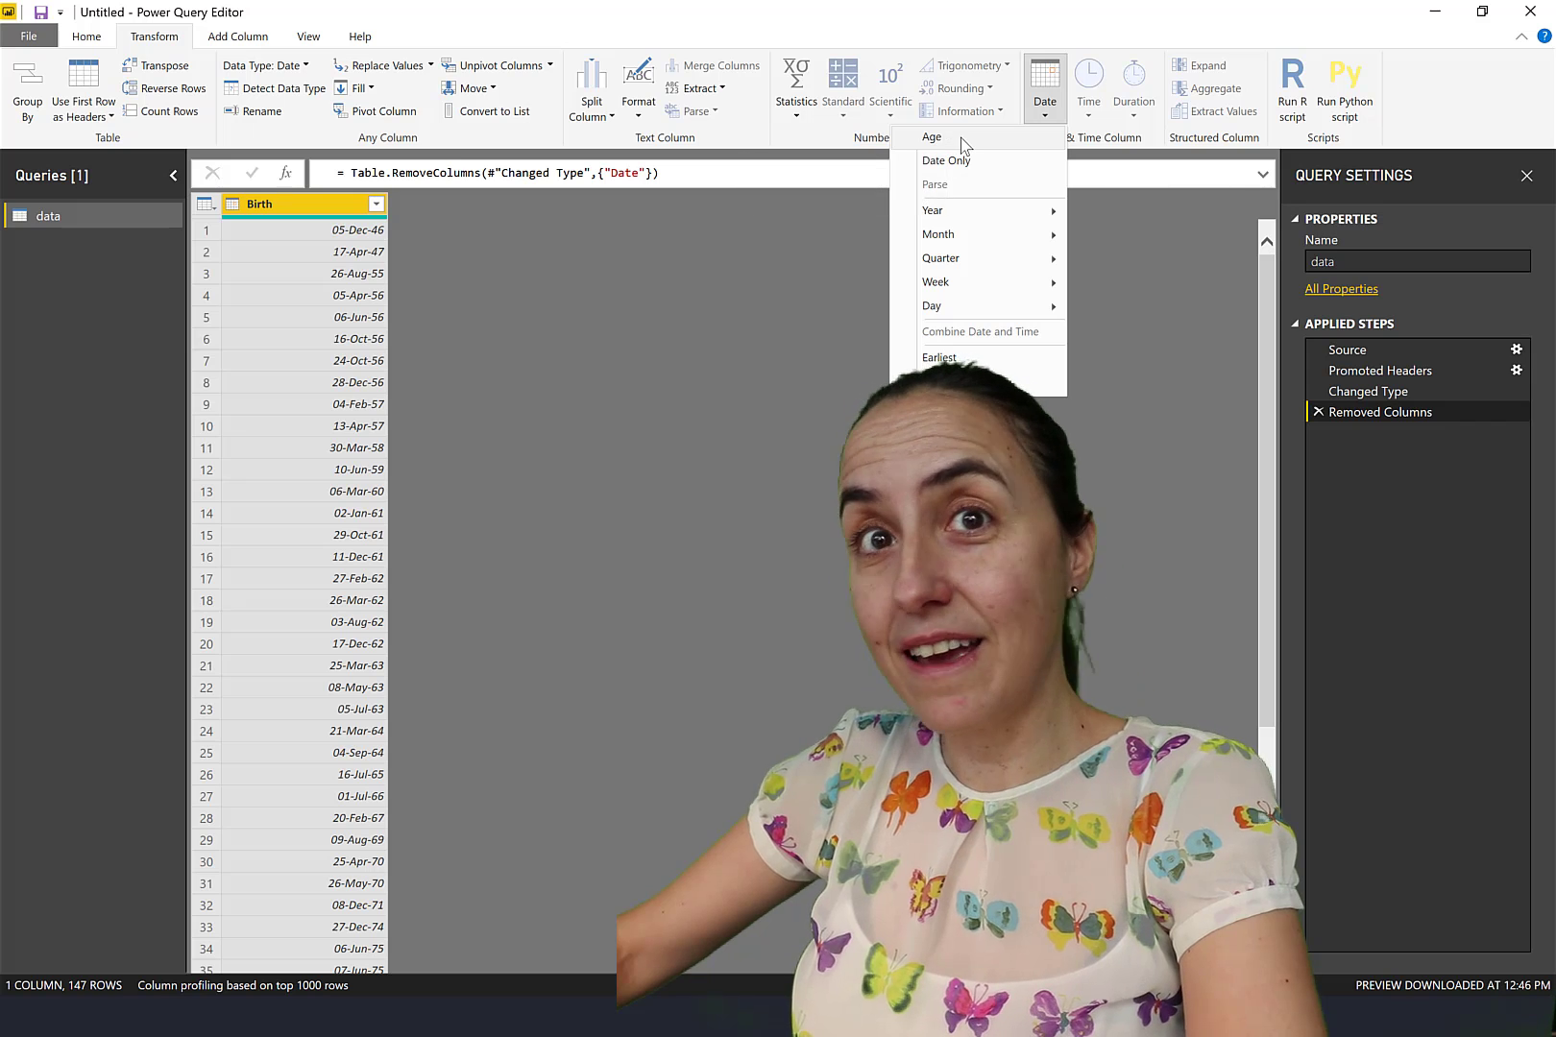
click(963, 145)
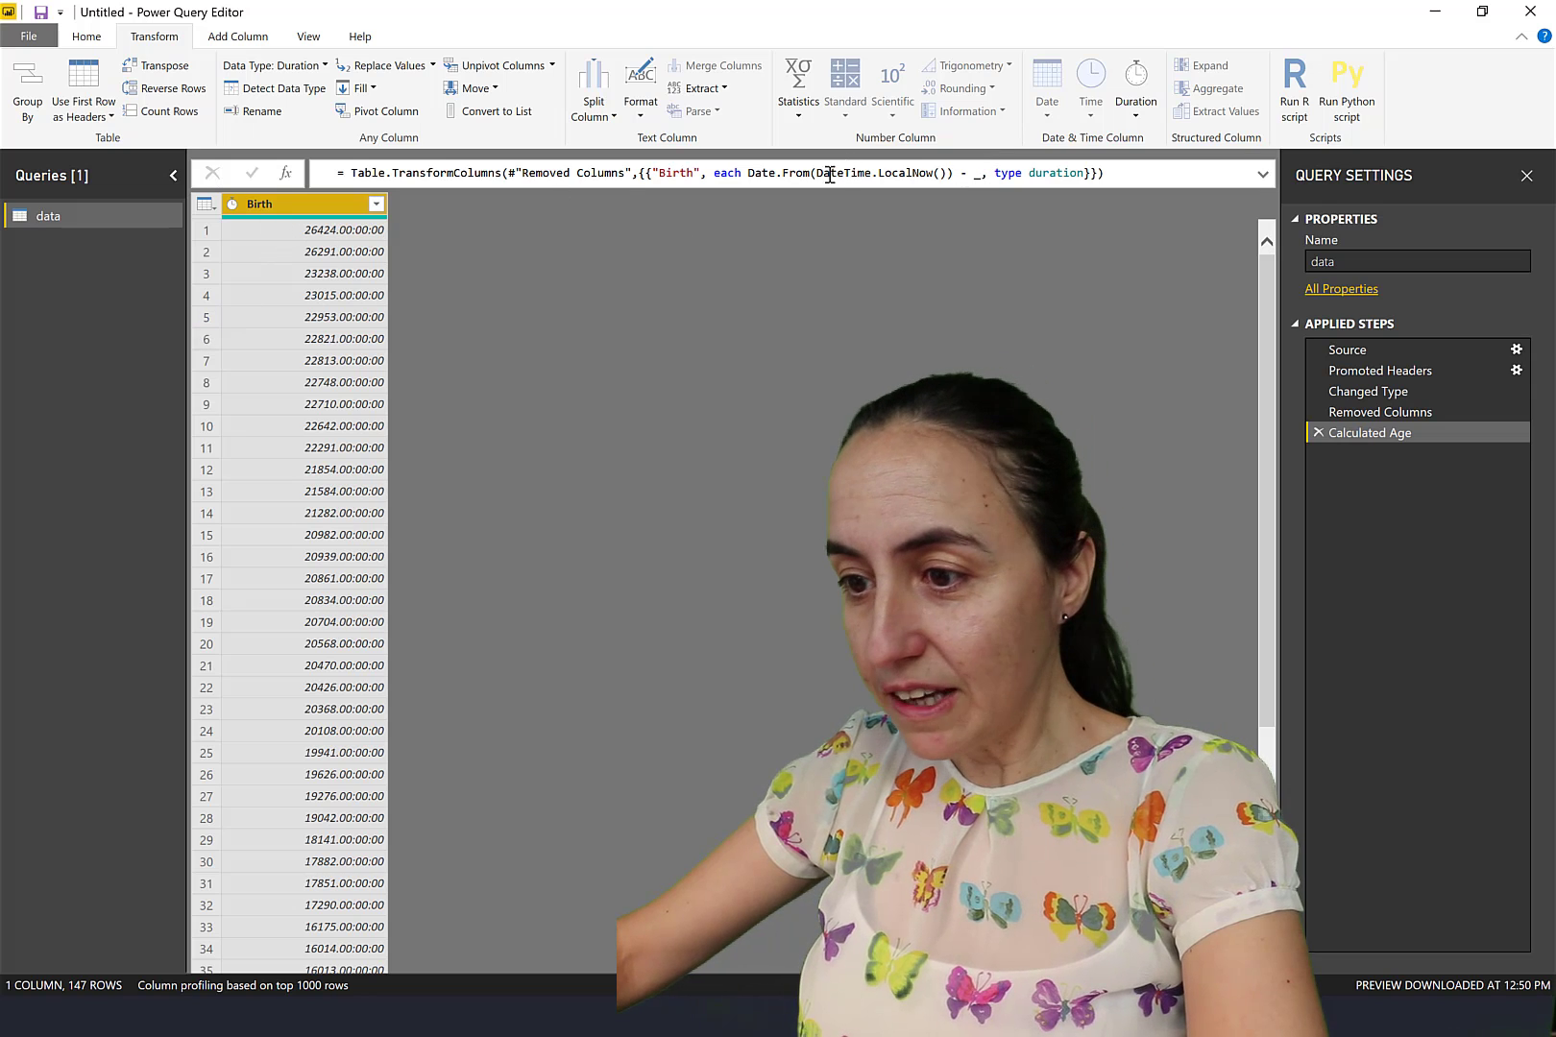
drag(954, 175, 754, 173)
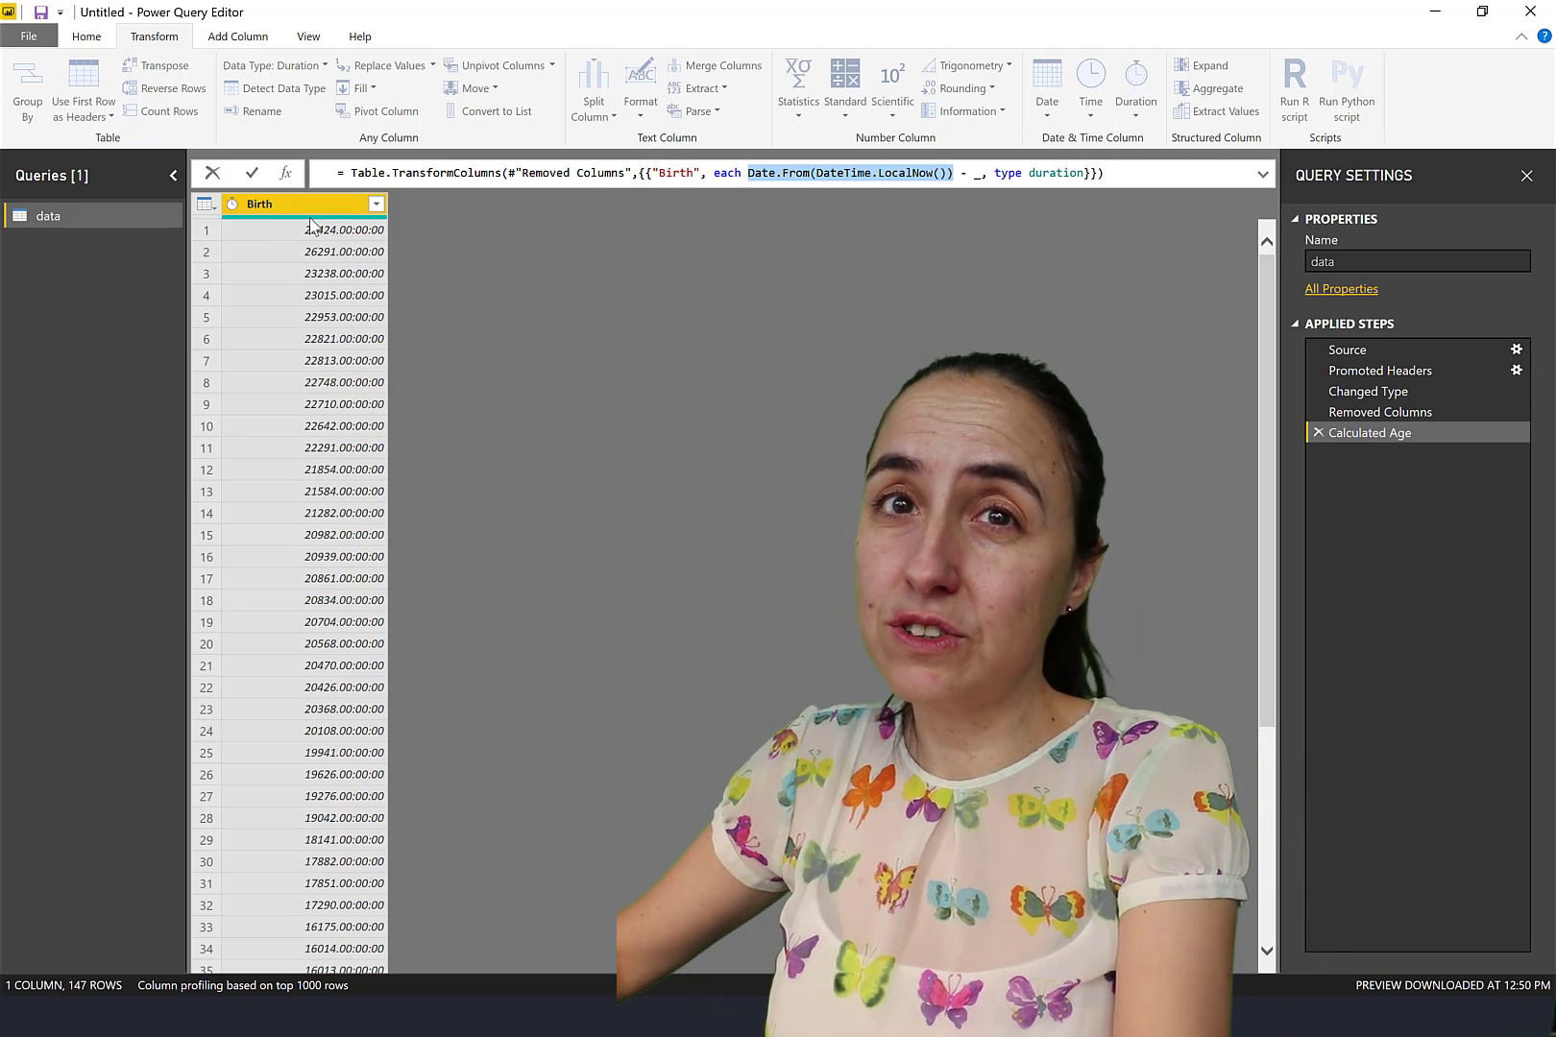
click(1318, 433)
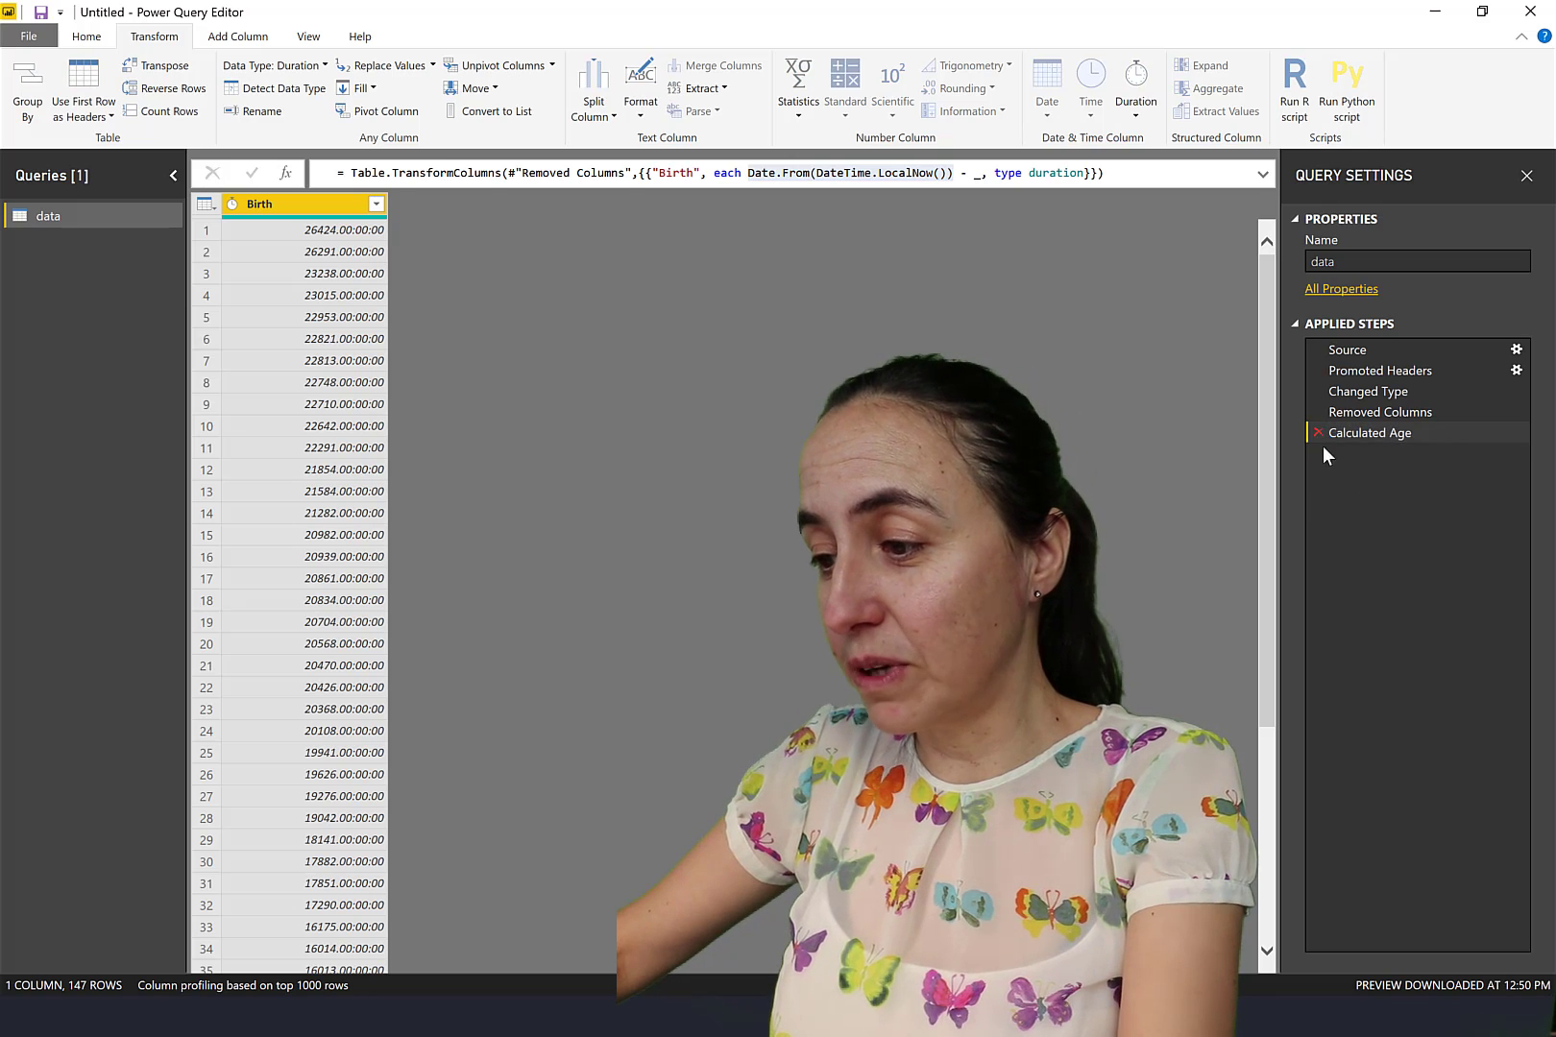
Step: Duplicate the Birth column and turn the Birth - Copy dates into ages
right_click(313, 213)
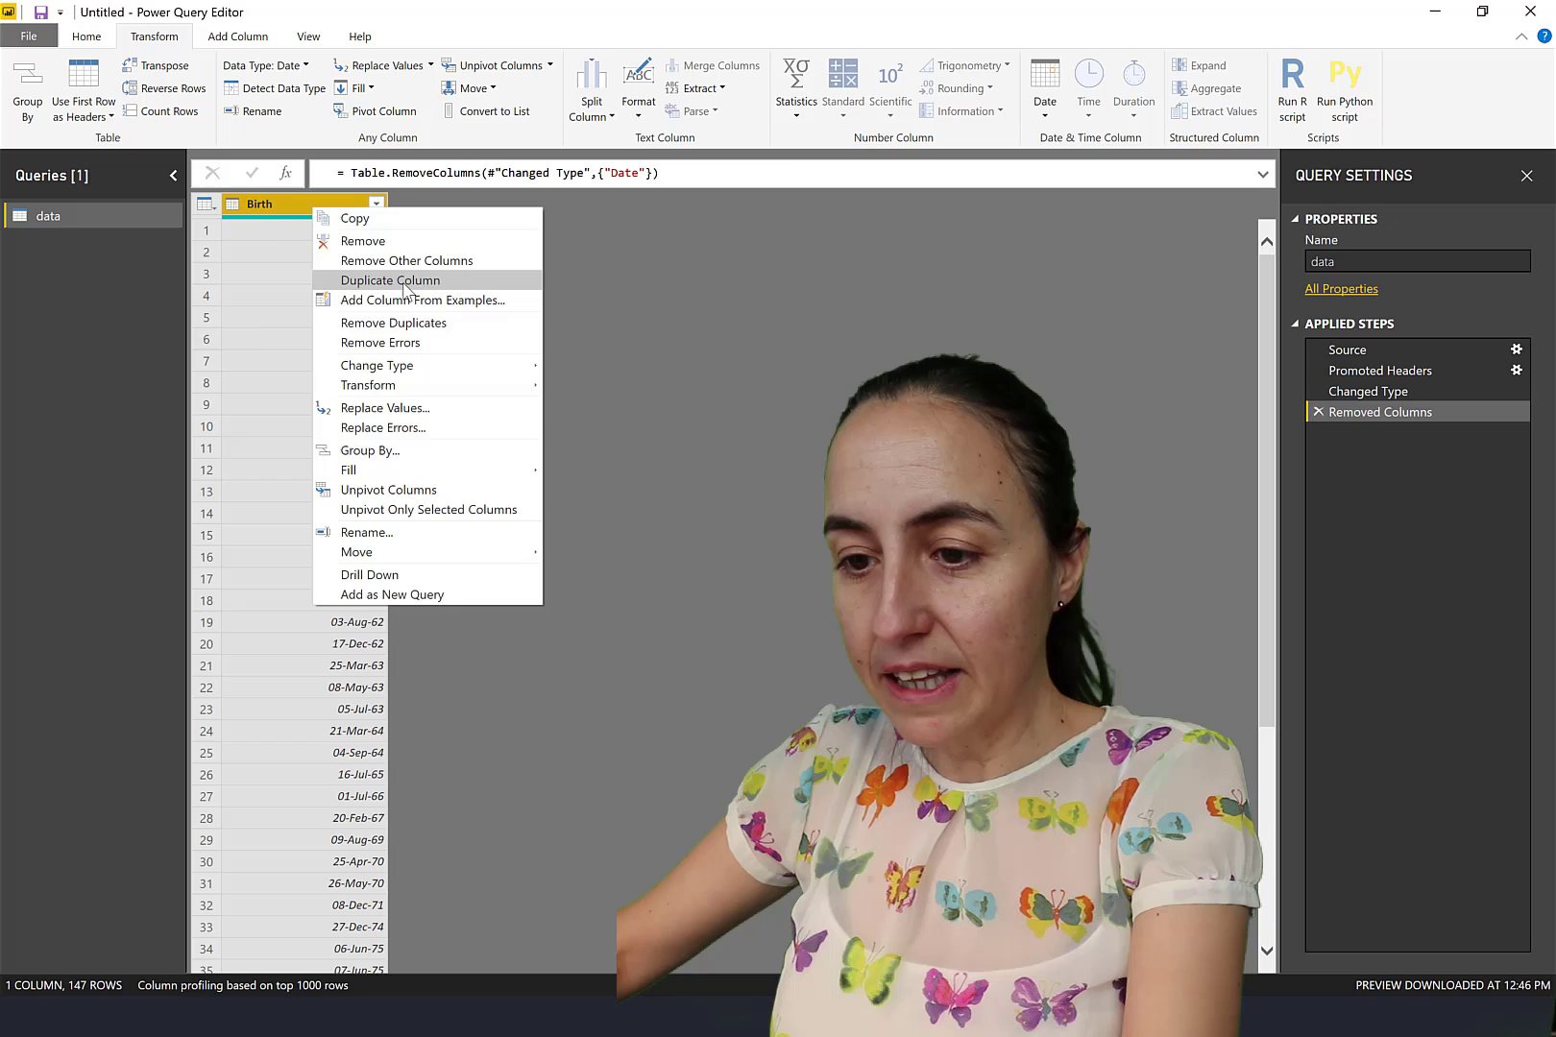
click(403, 286)
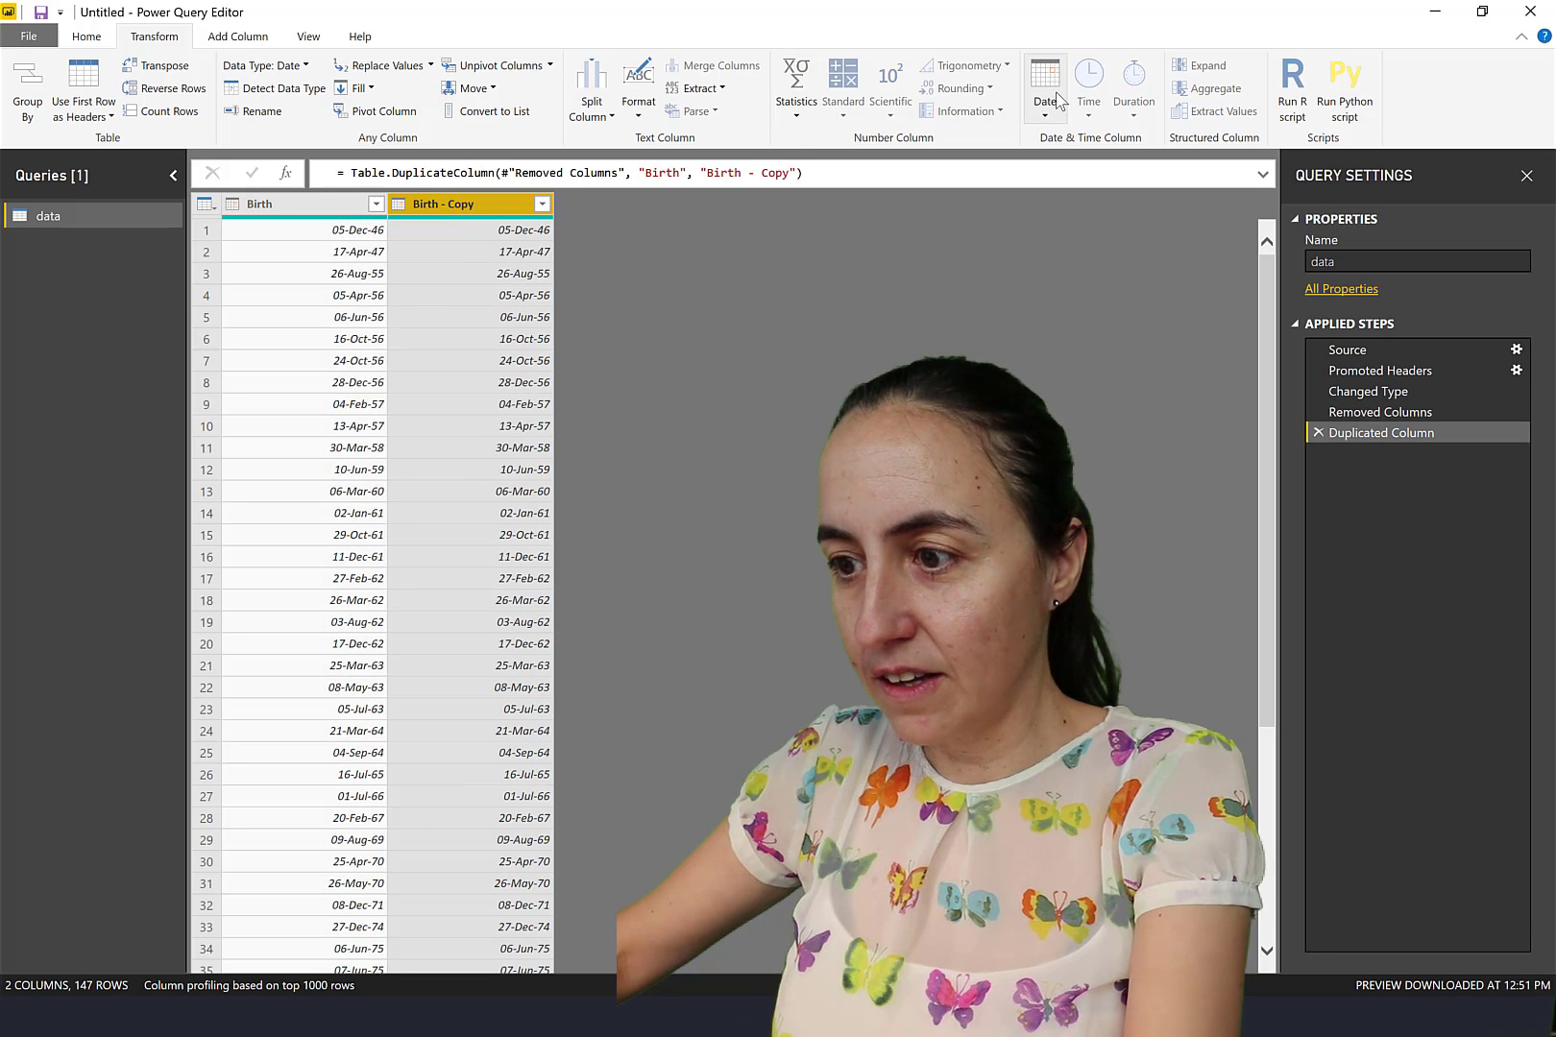
click(1045, 111)
click(1017, 139)
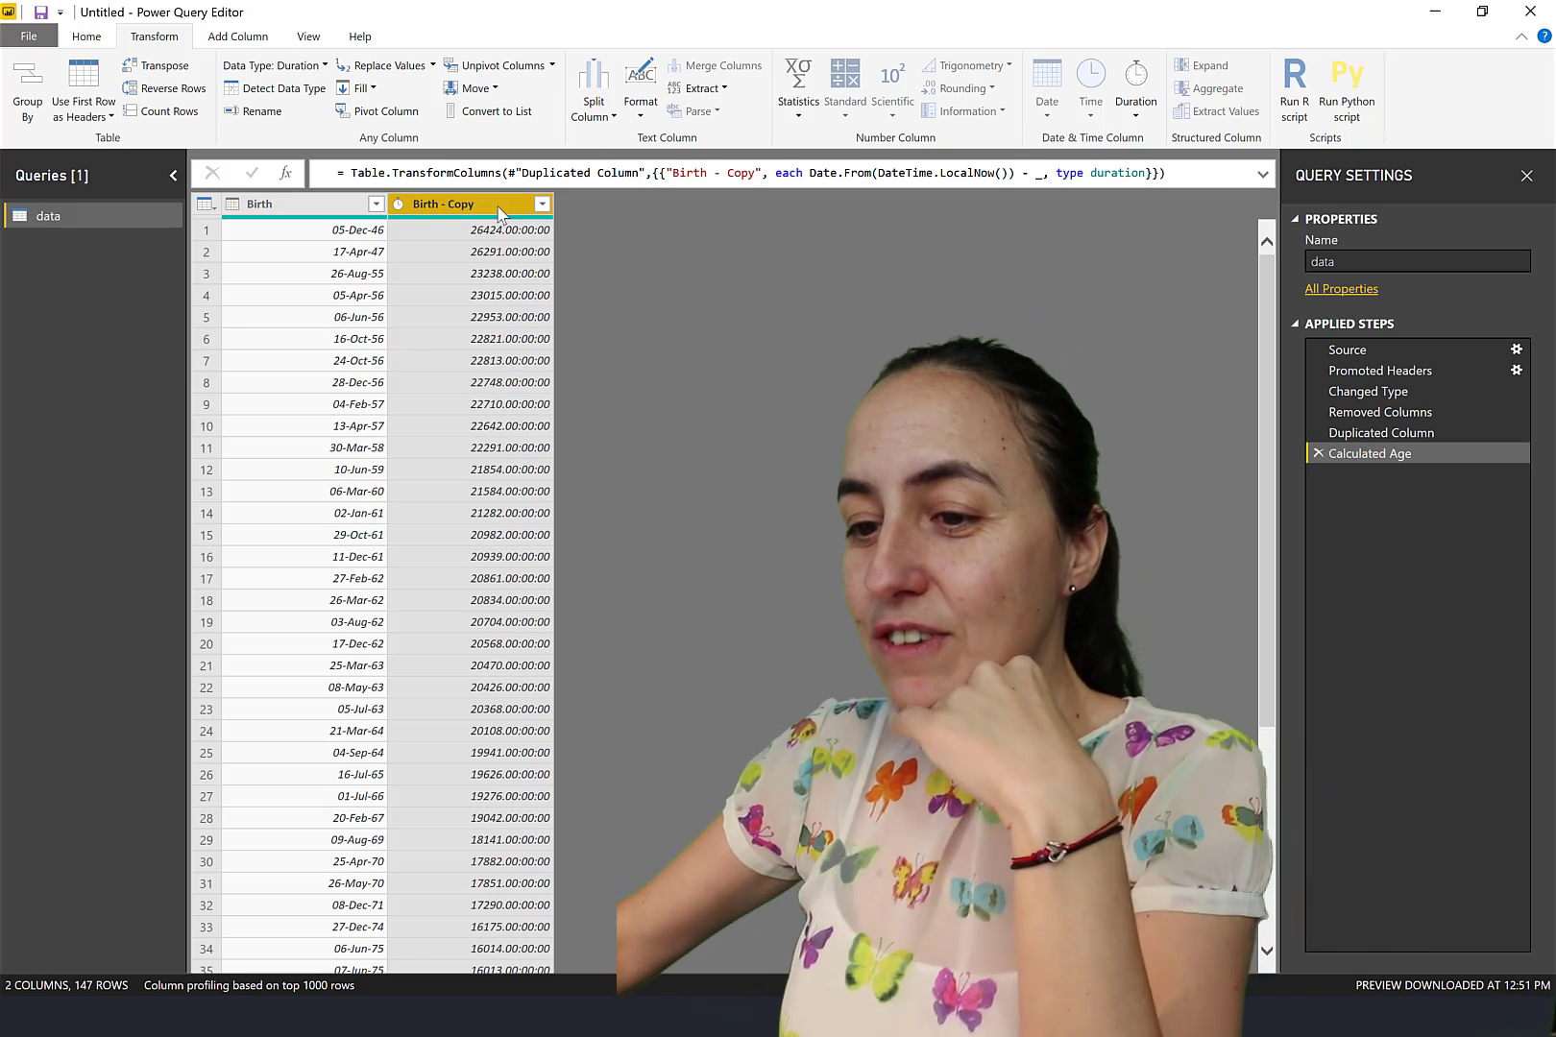
Step: Convert Birth - Copy to Total Years, then Round Down to whole years (72, 63, 62…)
click(1138, 113)
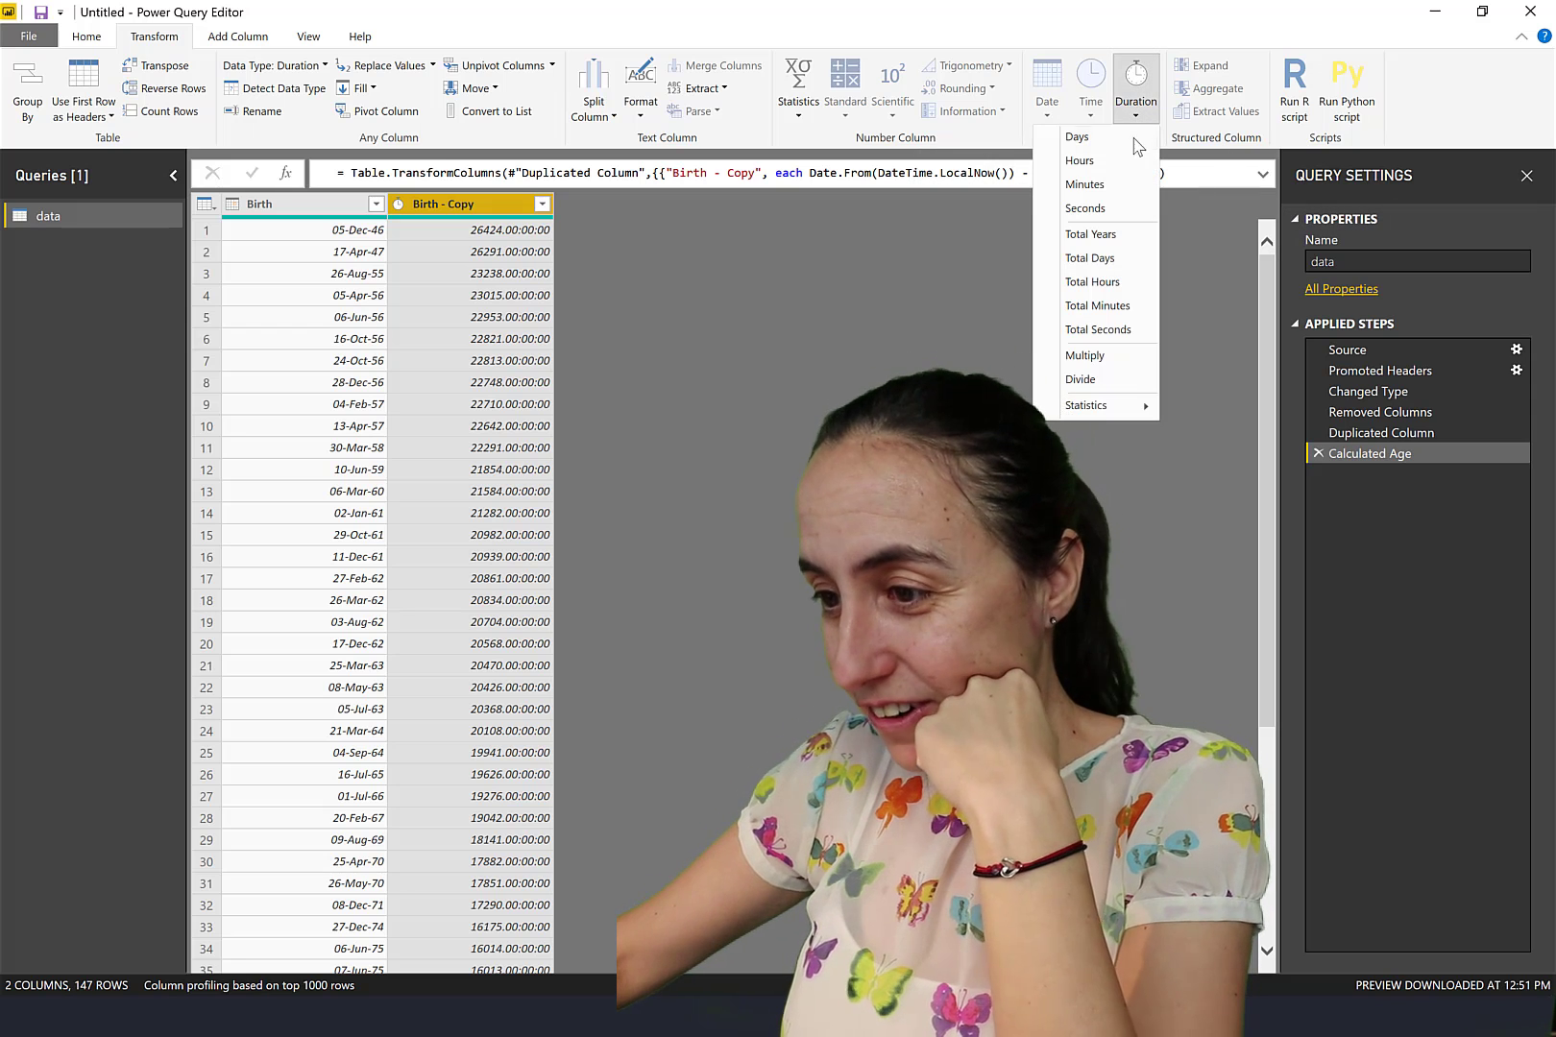
click(1115, 234)
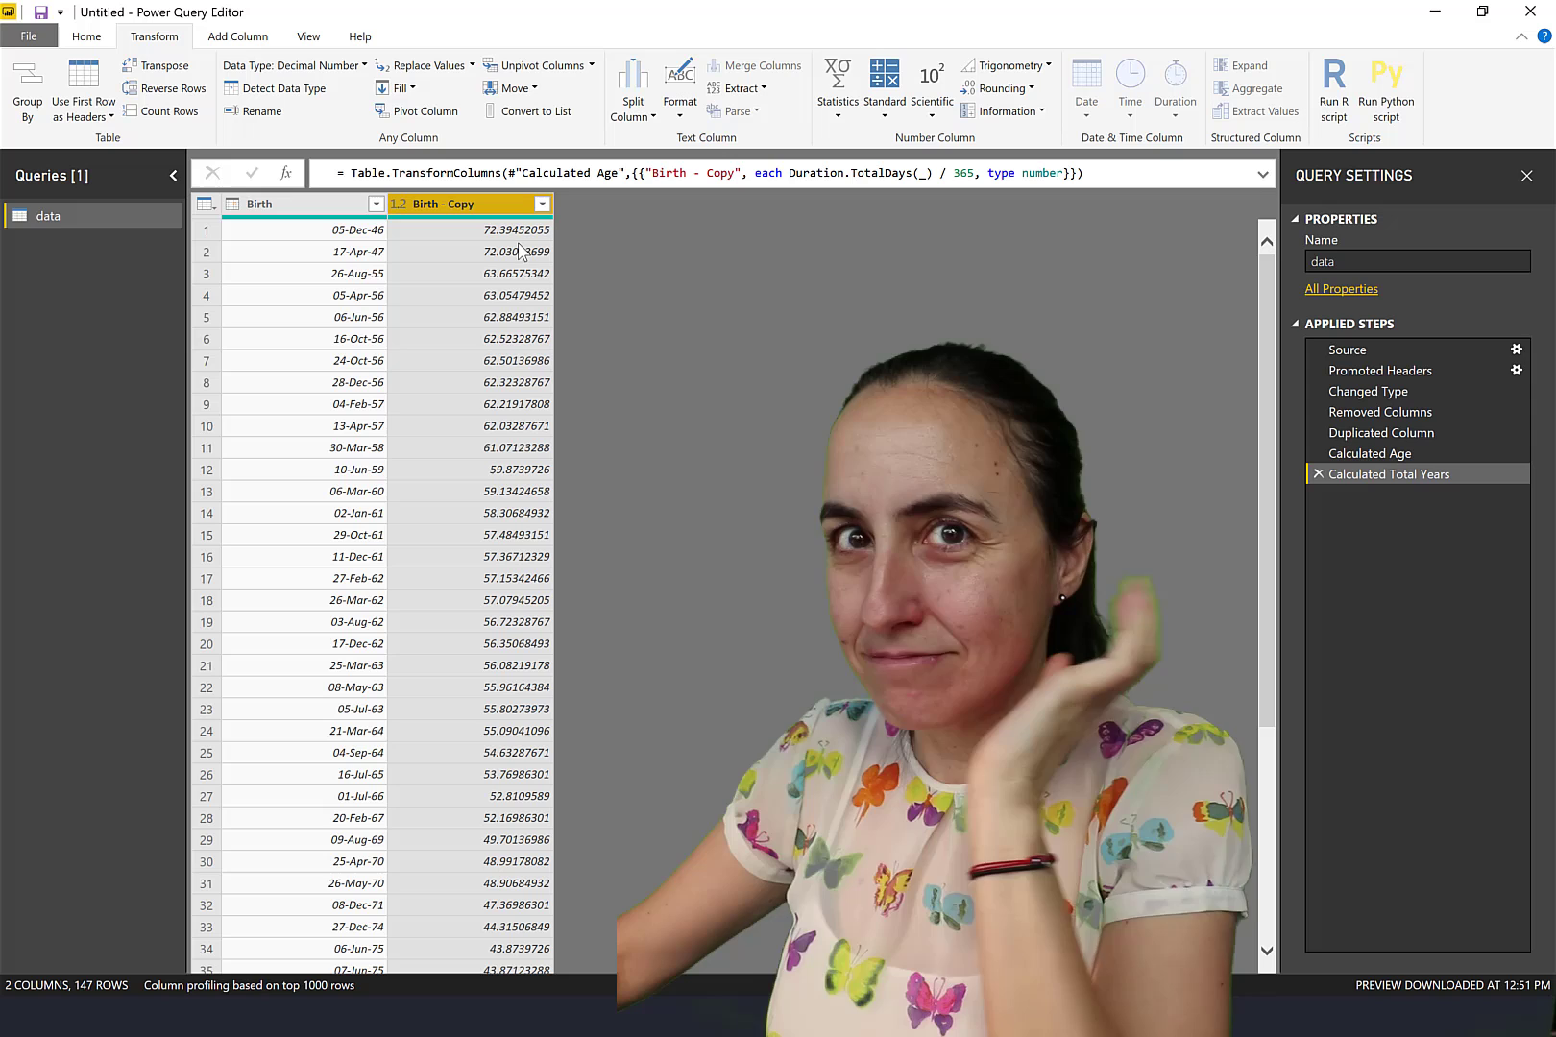
click(1004, 89)
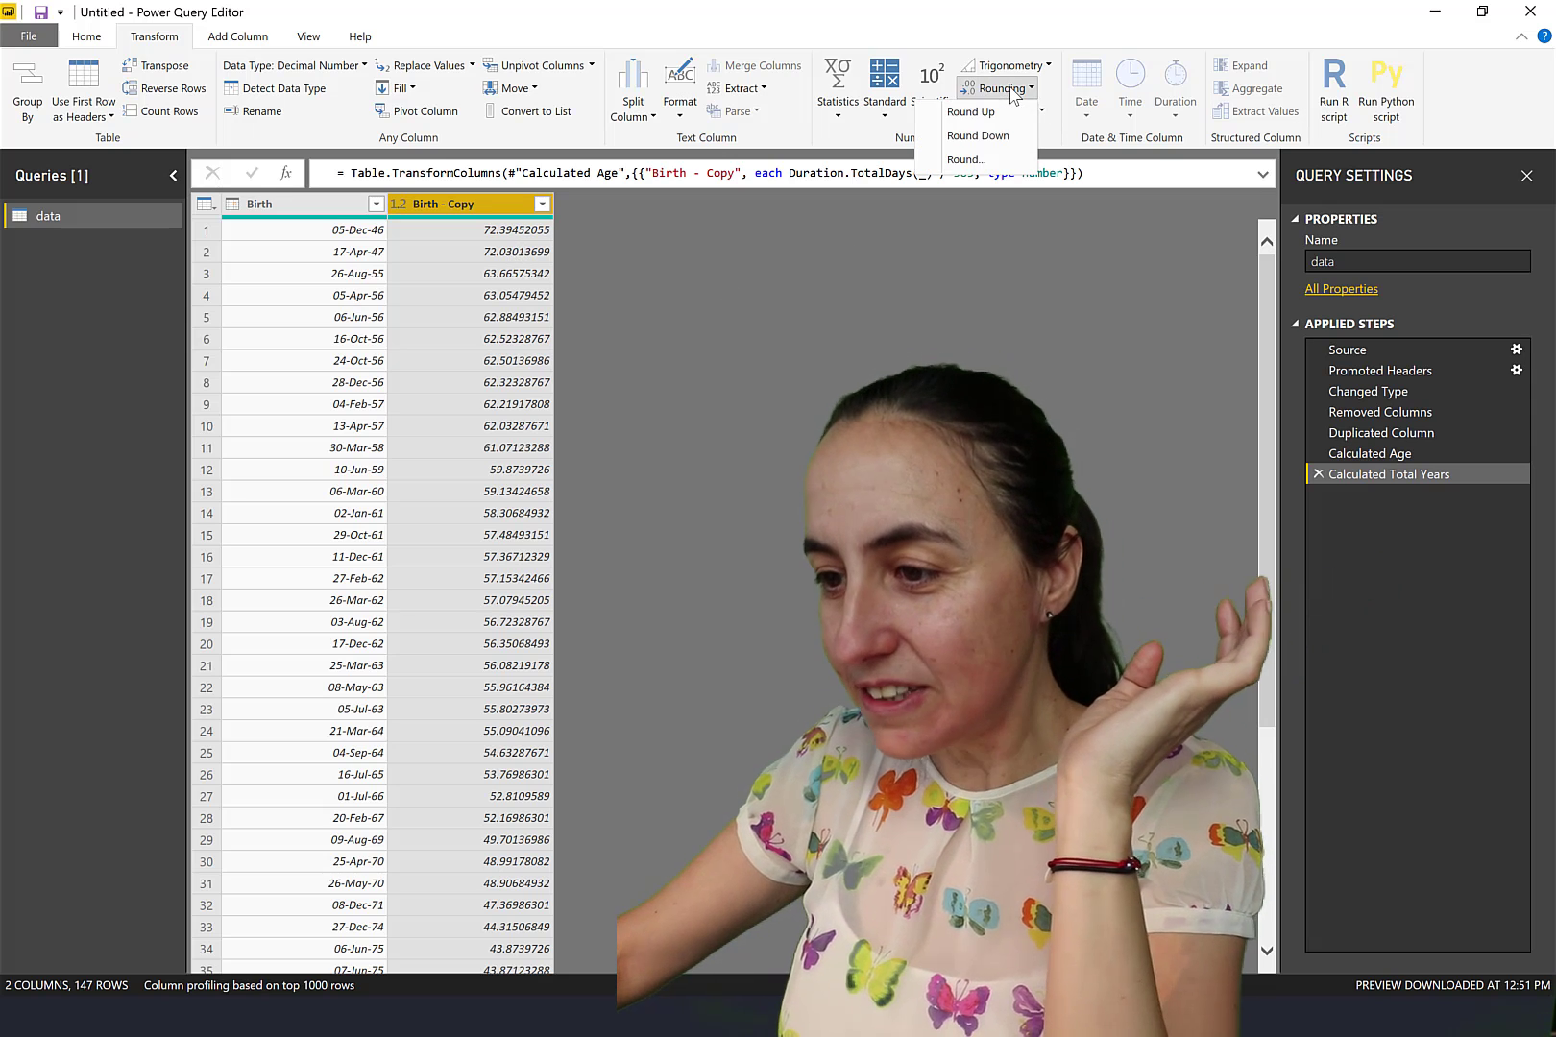
click(989, 160)
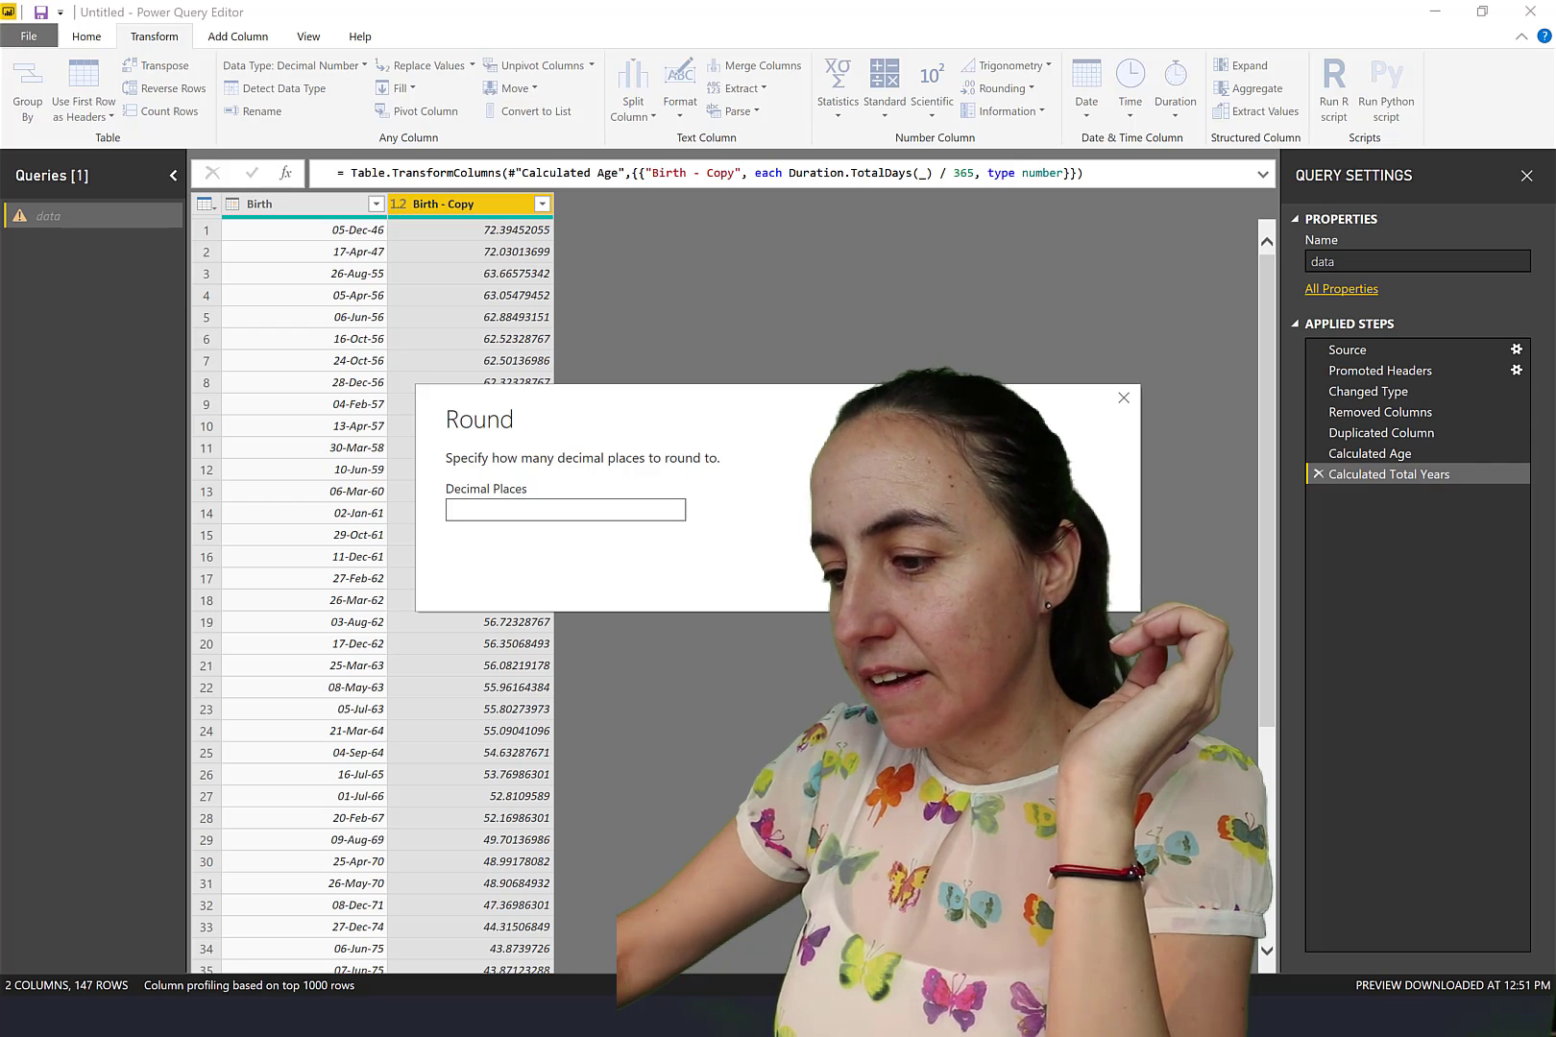
key(Escape)
click(999, 89)
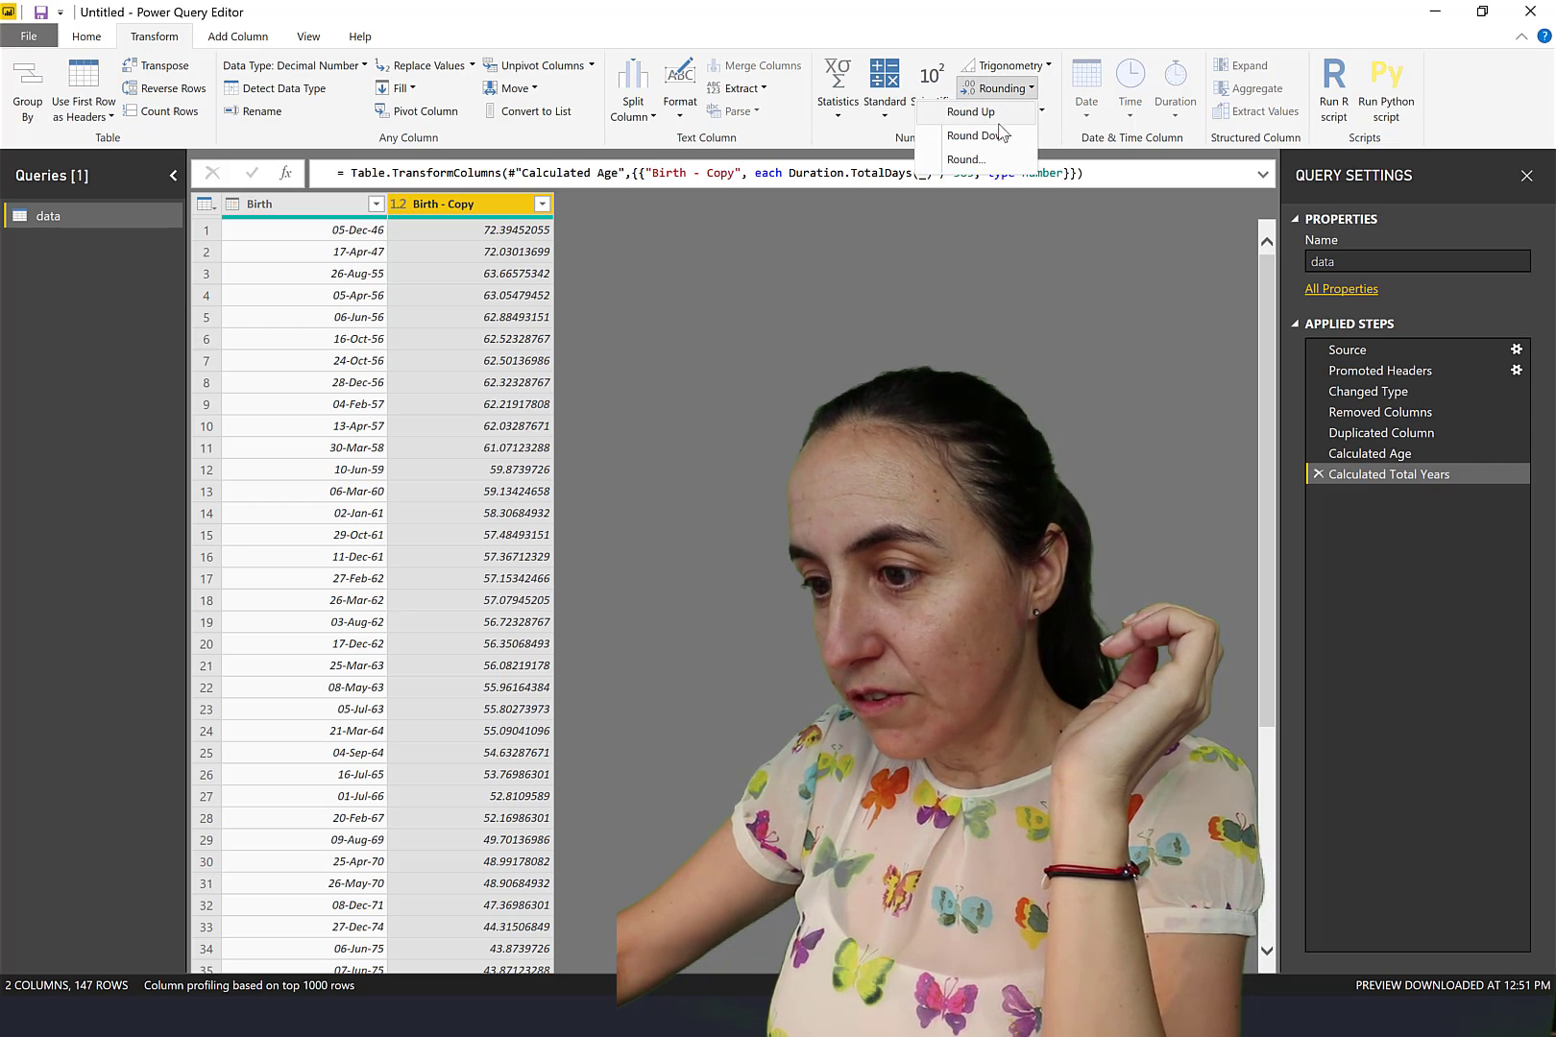
click(999, 136)
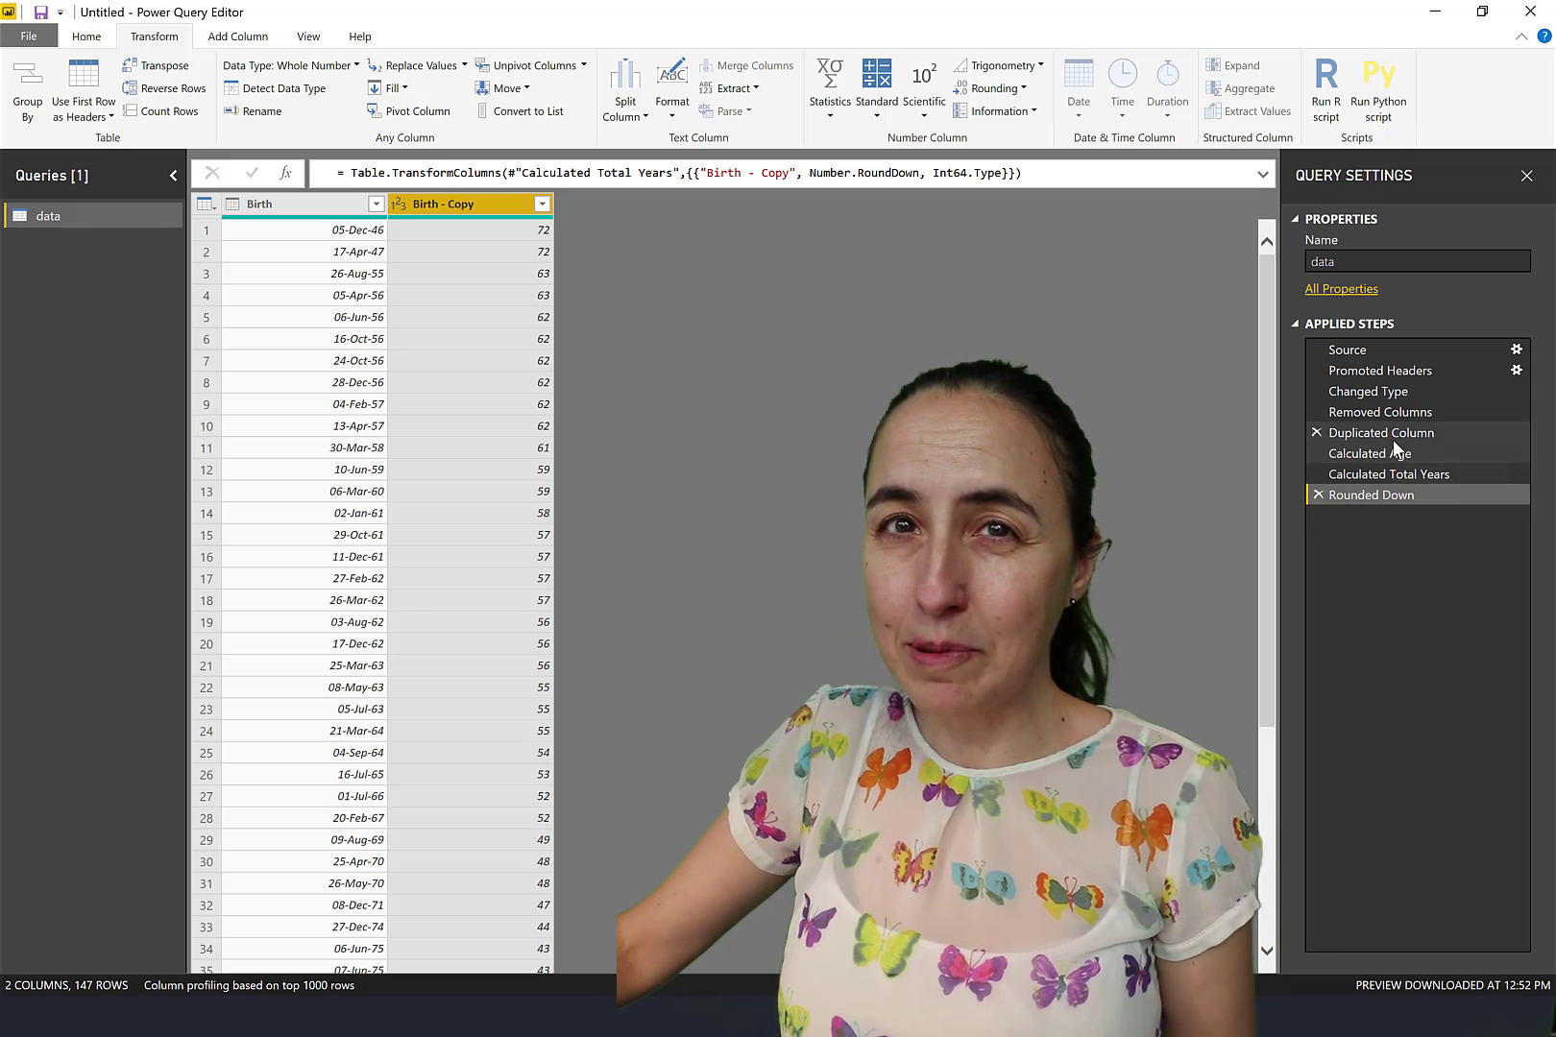
Step: Review the Calculated Age step's current-date formula, then reselect the Removed Columns step for a Custom Column
click(1407, 411)
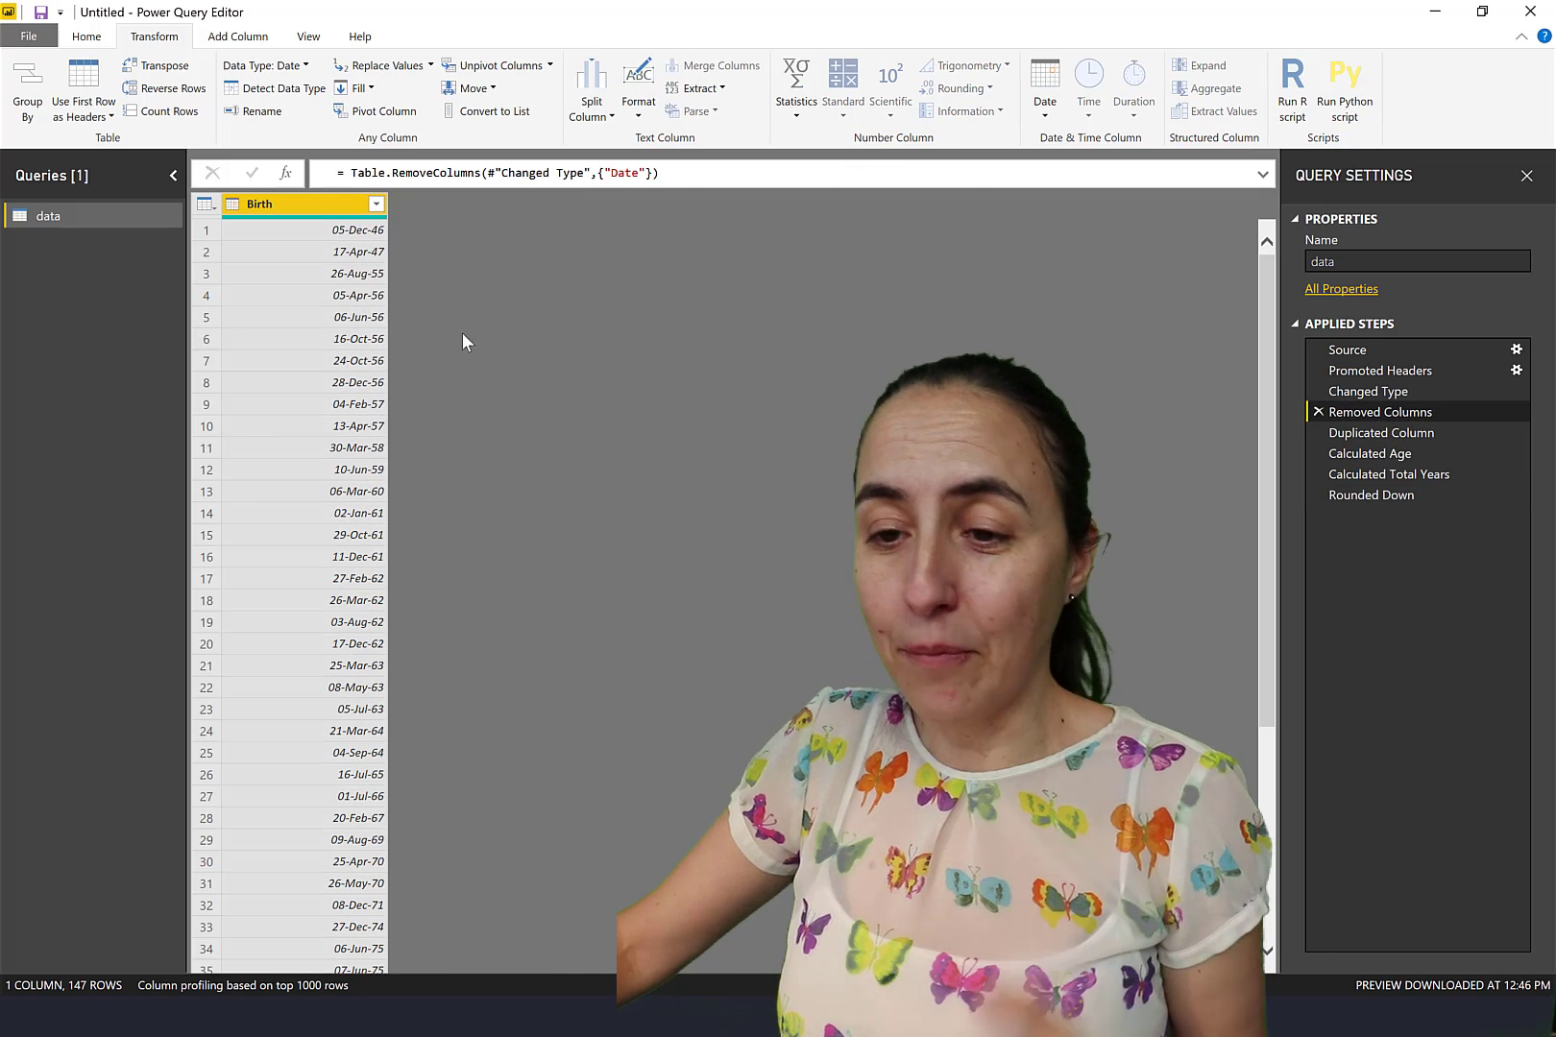
double_click(239, 13)
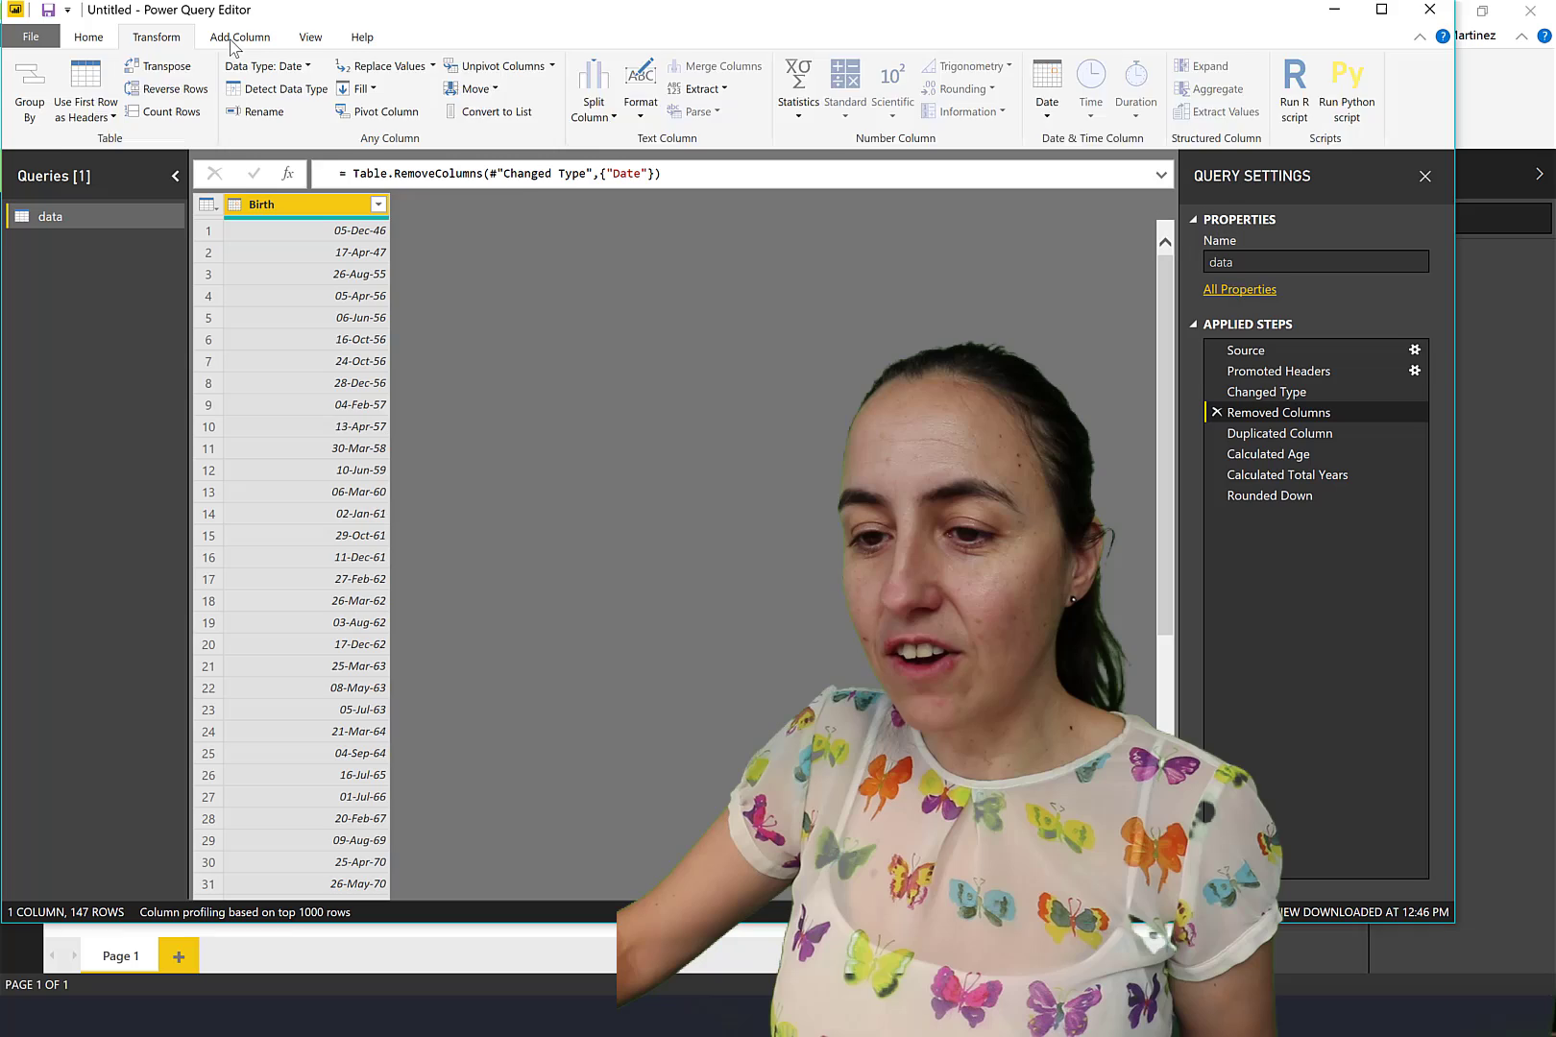
click(236, 43)
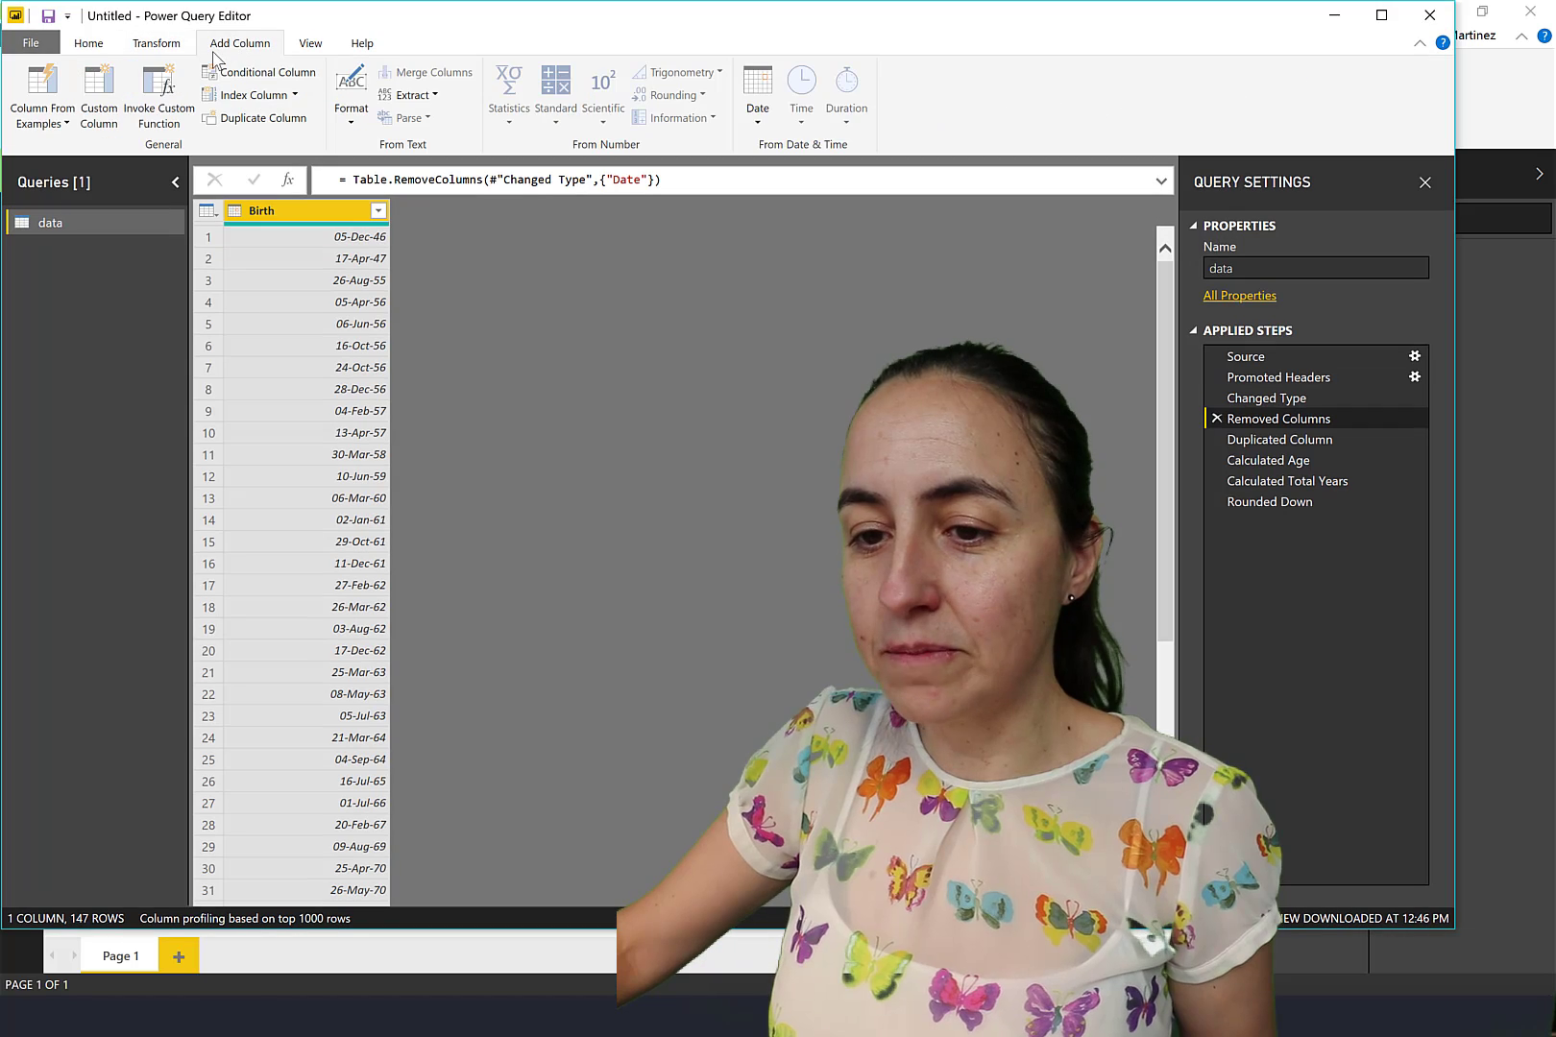
click(1312, 466)
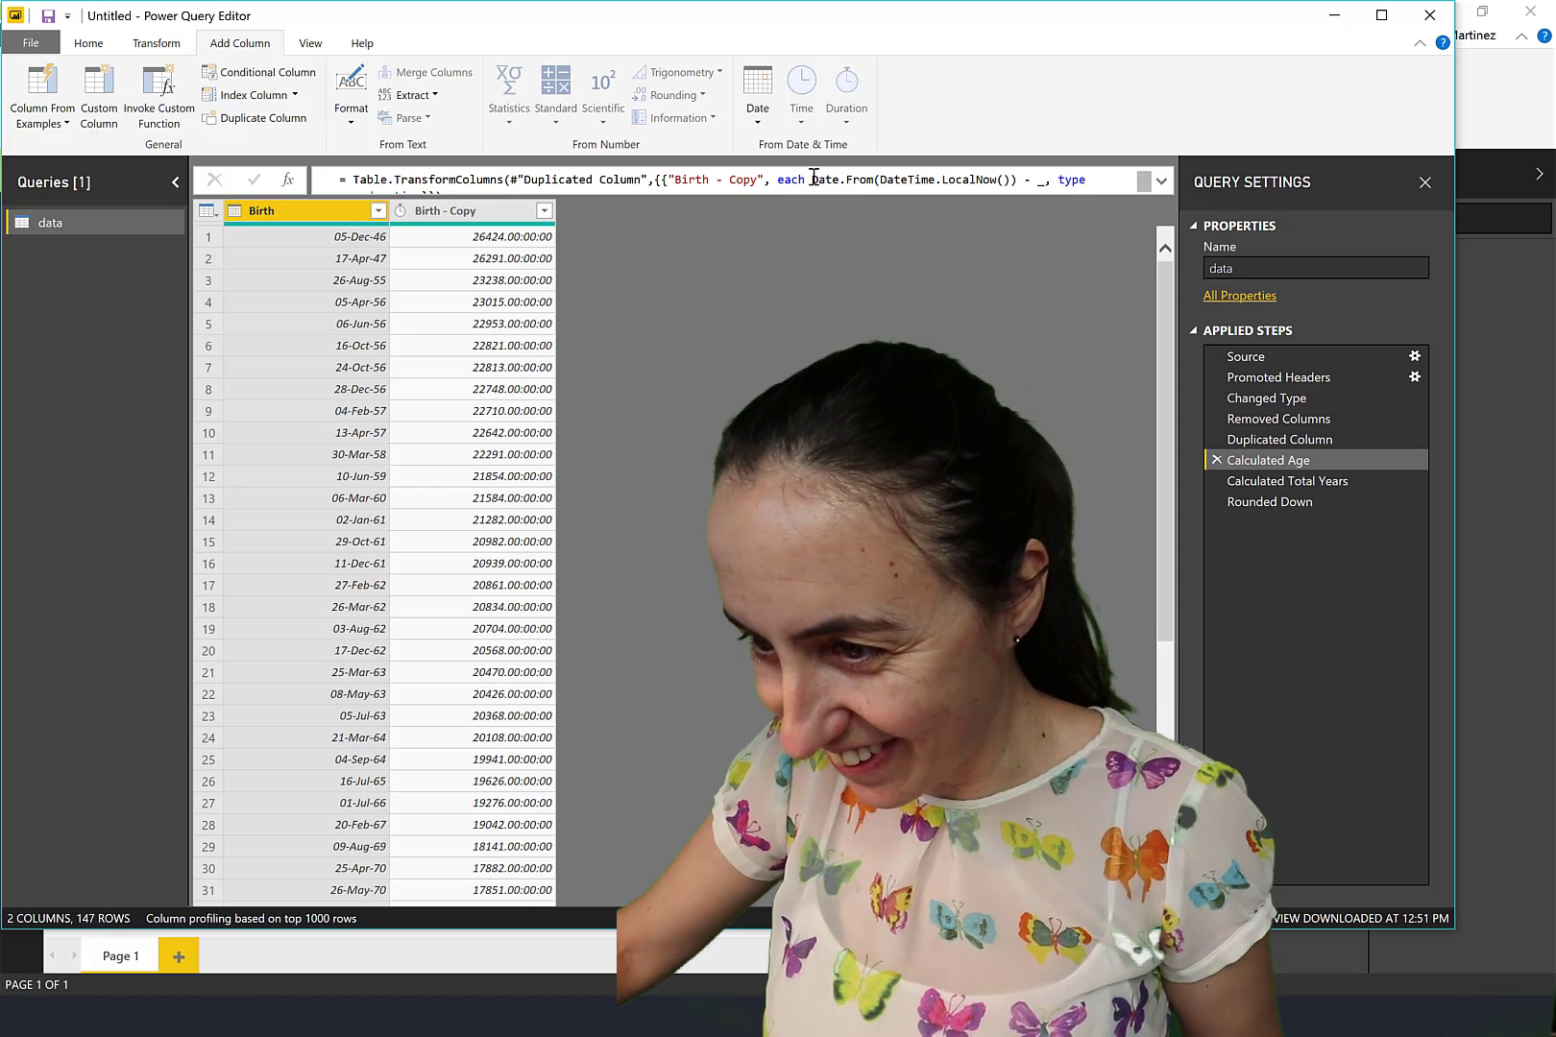
drag(812, 179, 1023, 187)
key(ctrl+c)
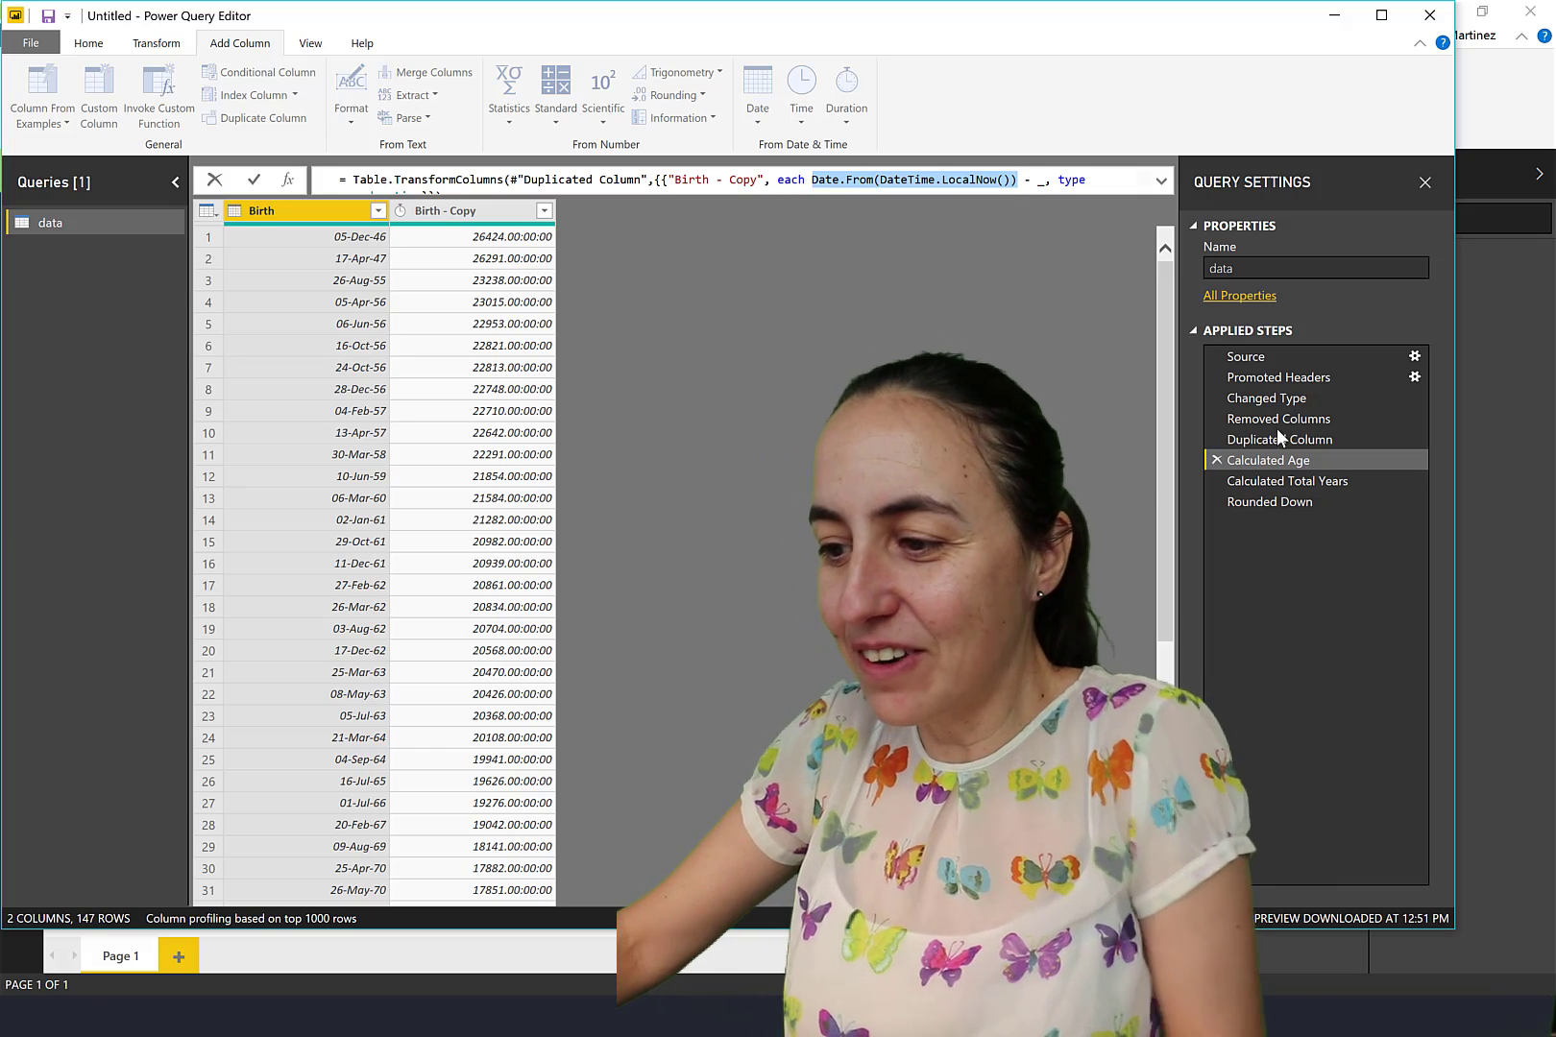
click(1301, 437)
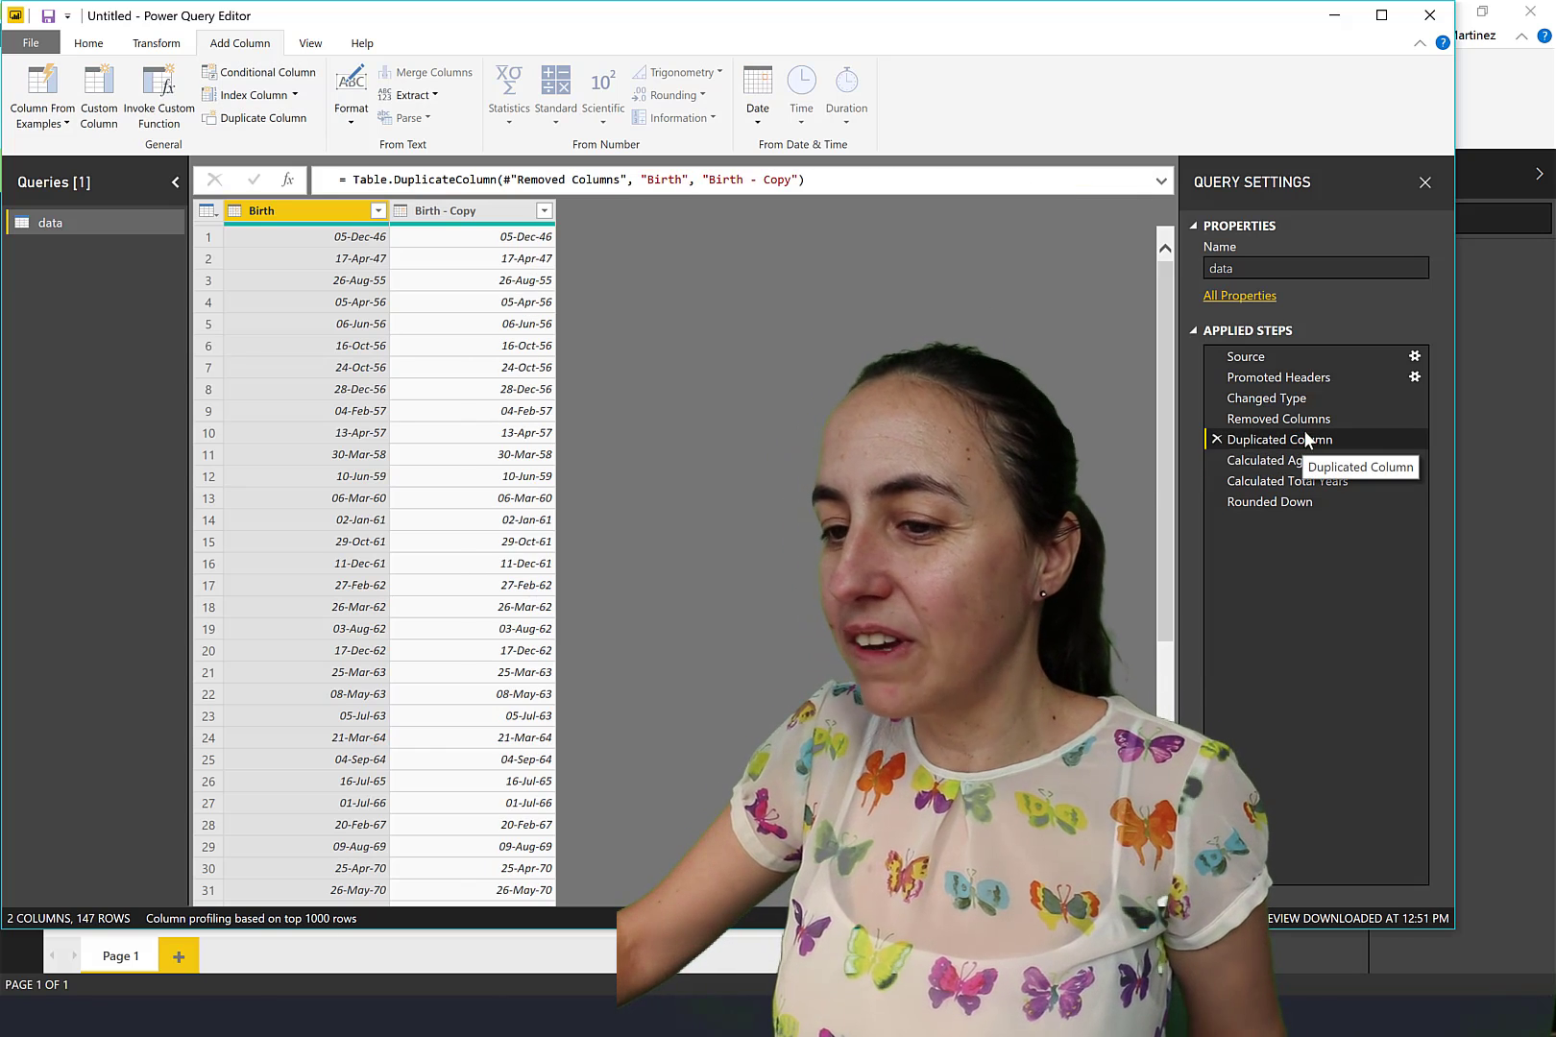
click(1297, 421)
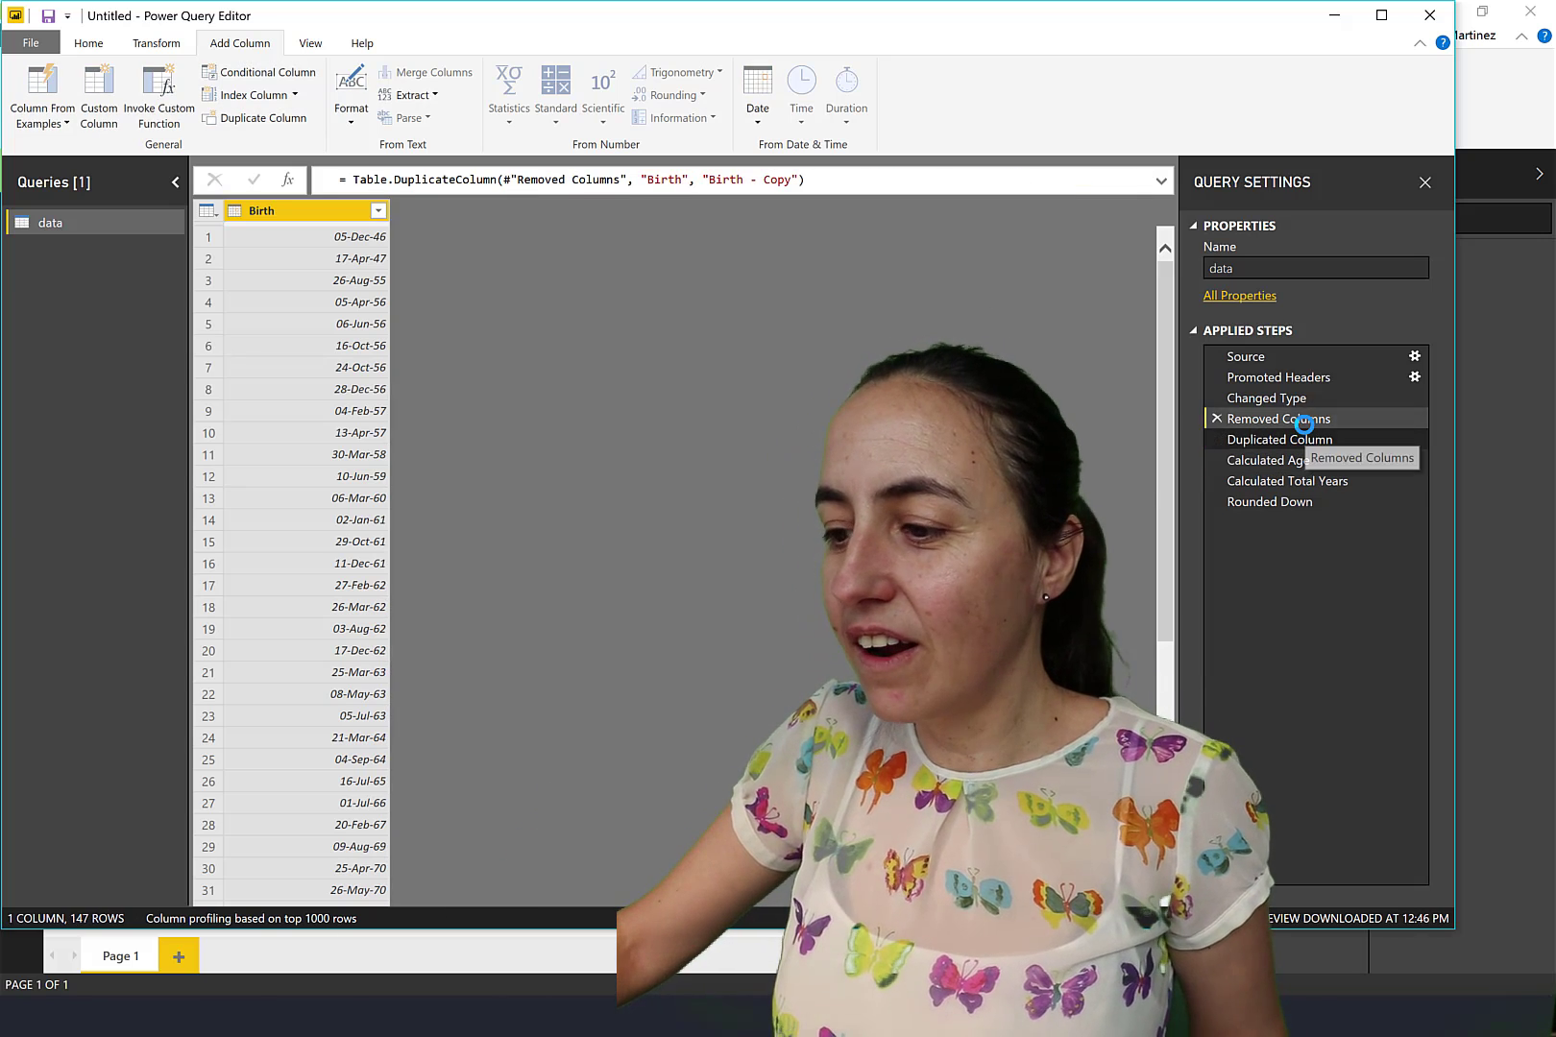
click(101, 96)
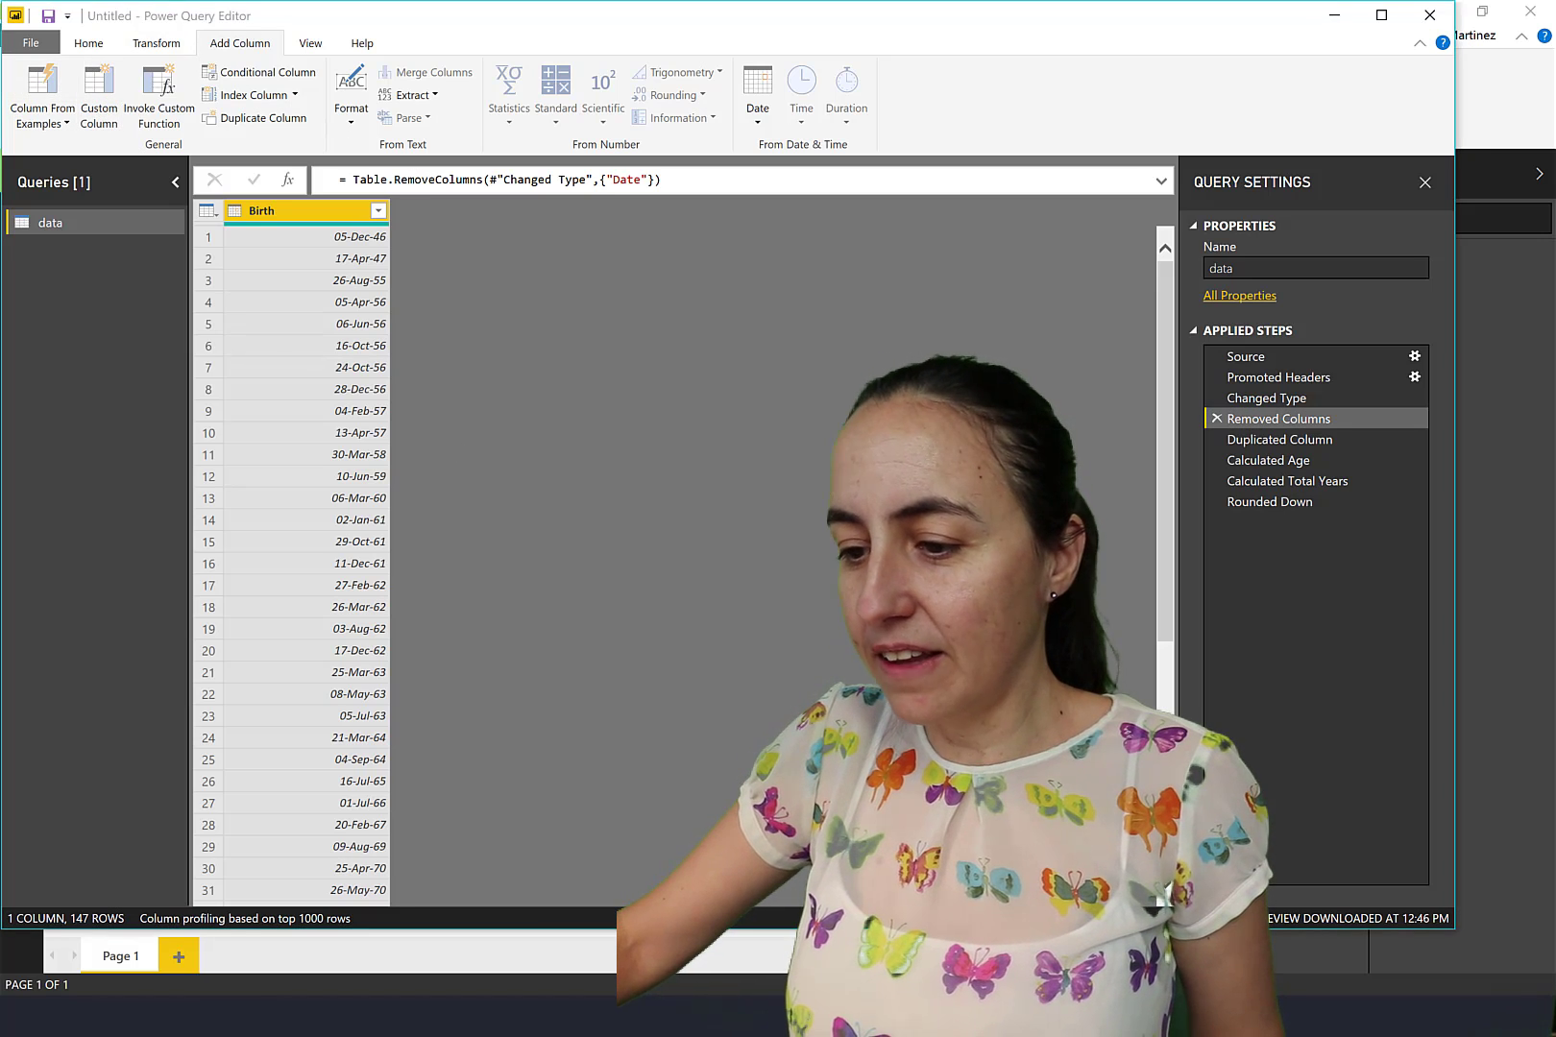
Step: Insert a custom column named Age with the formula Date.From(DateTime.LocalNow())-[Birth]
click(846, 568)
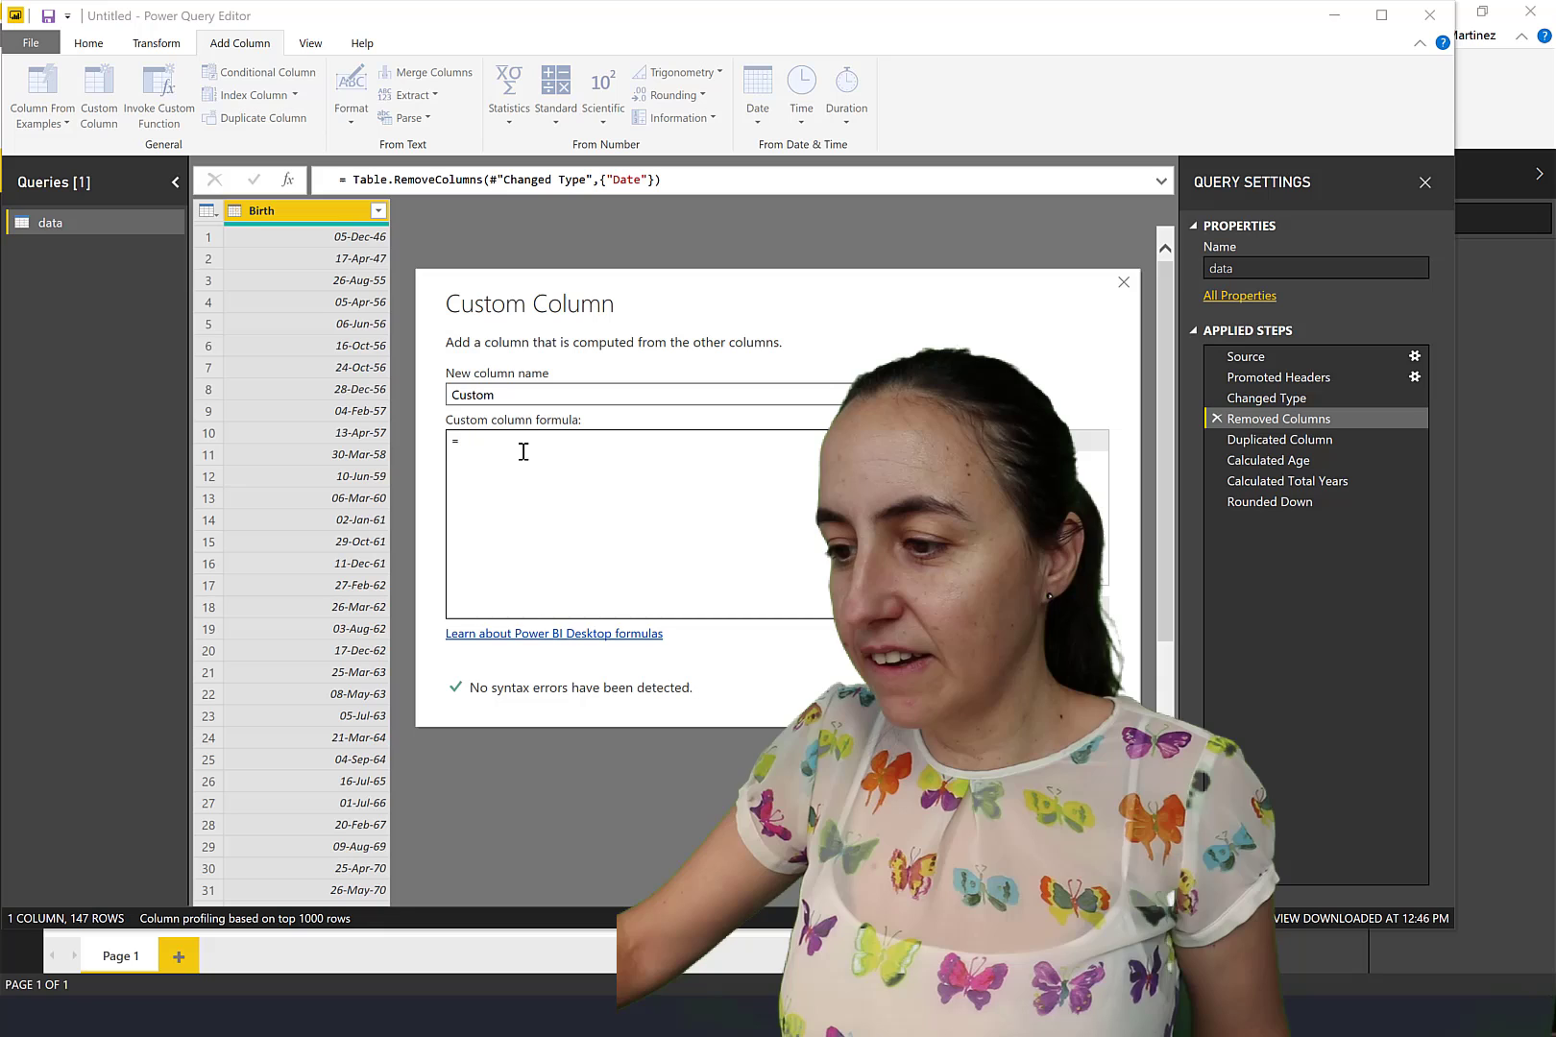
click(528, 445)
key(ctrl+v)
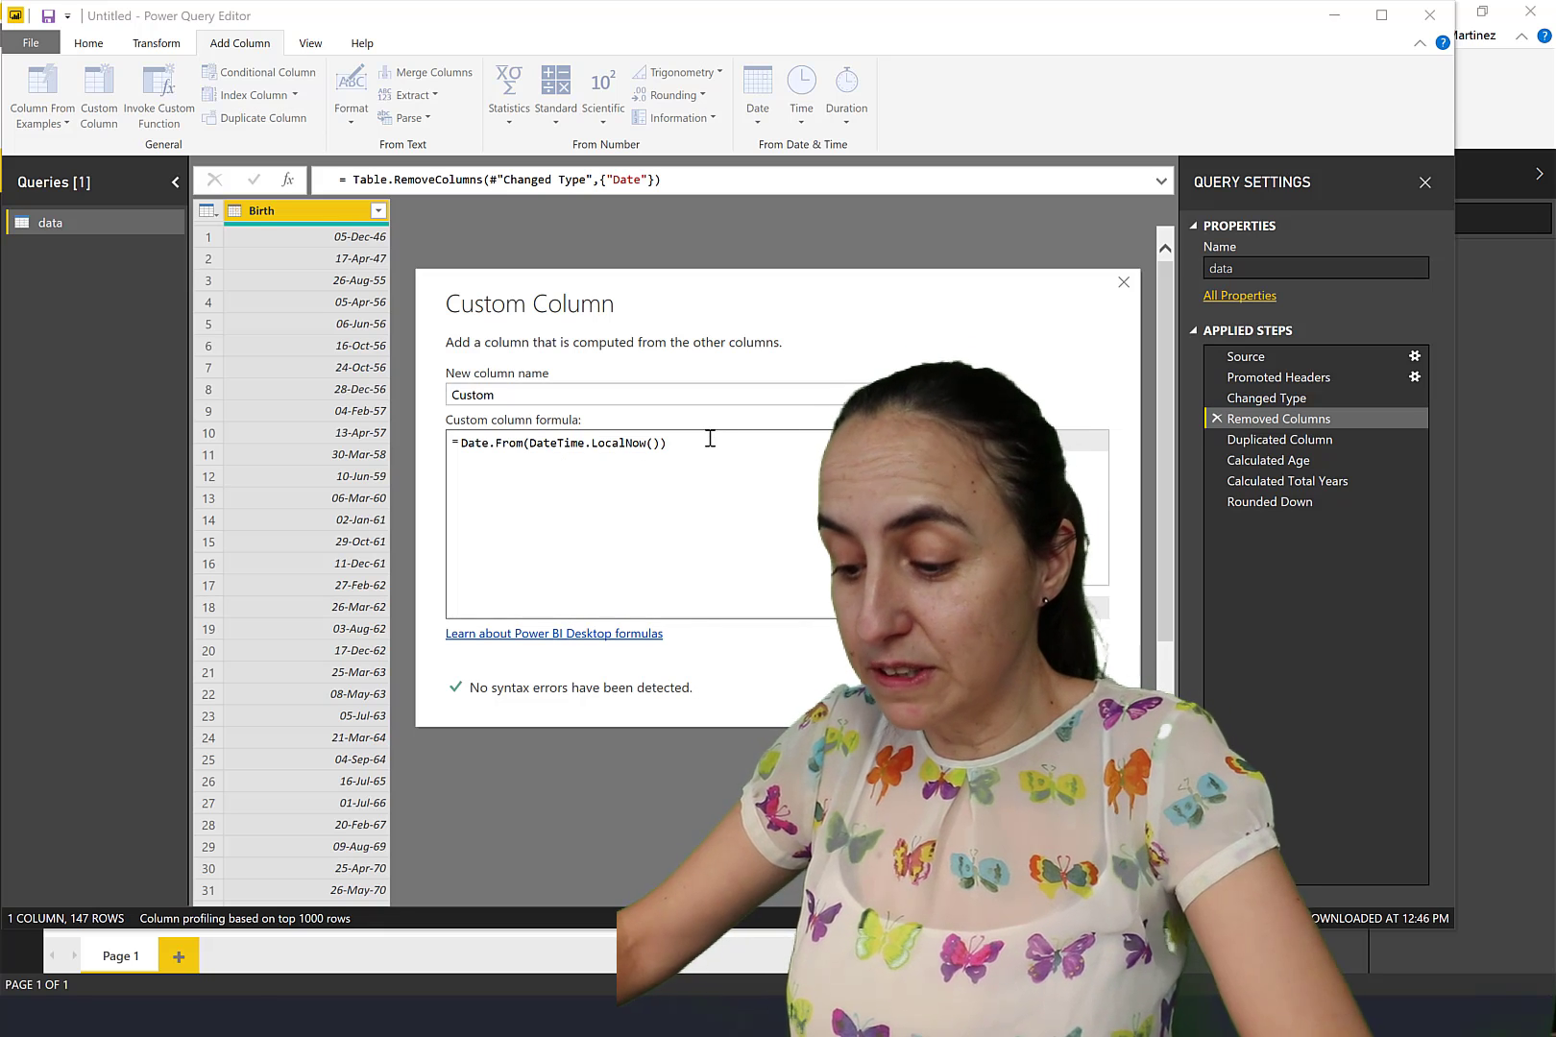
text(.)
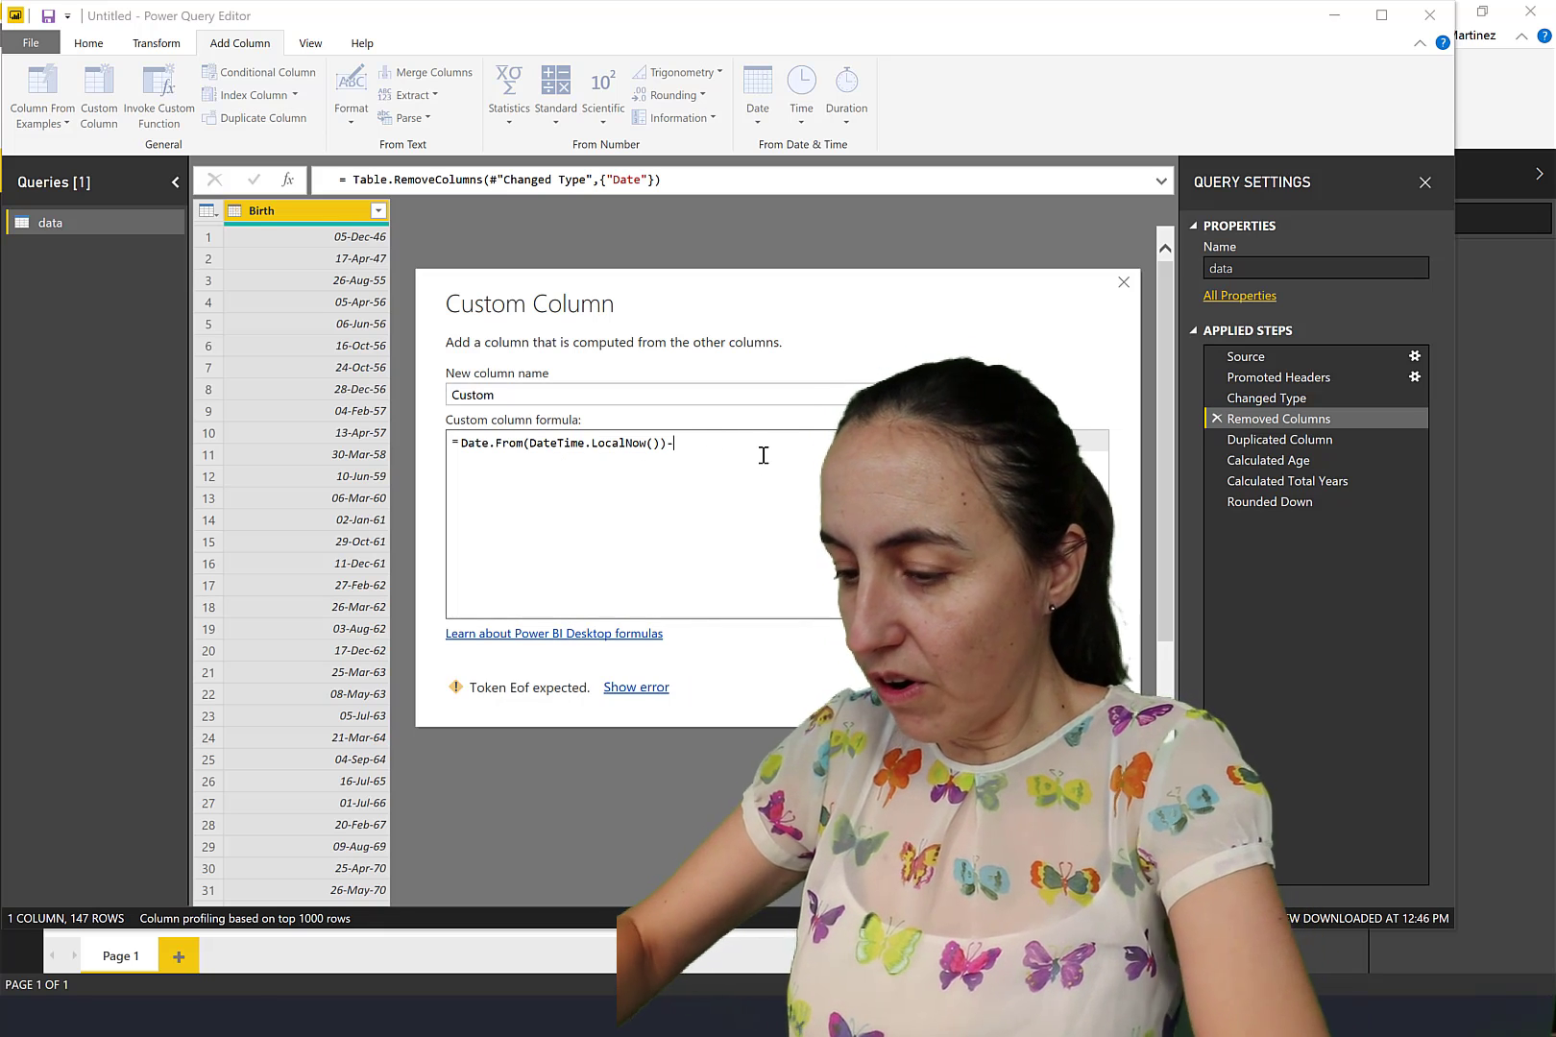
key(BackSpace)
text(-[Birth])
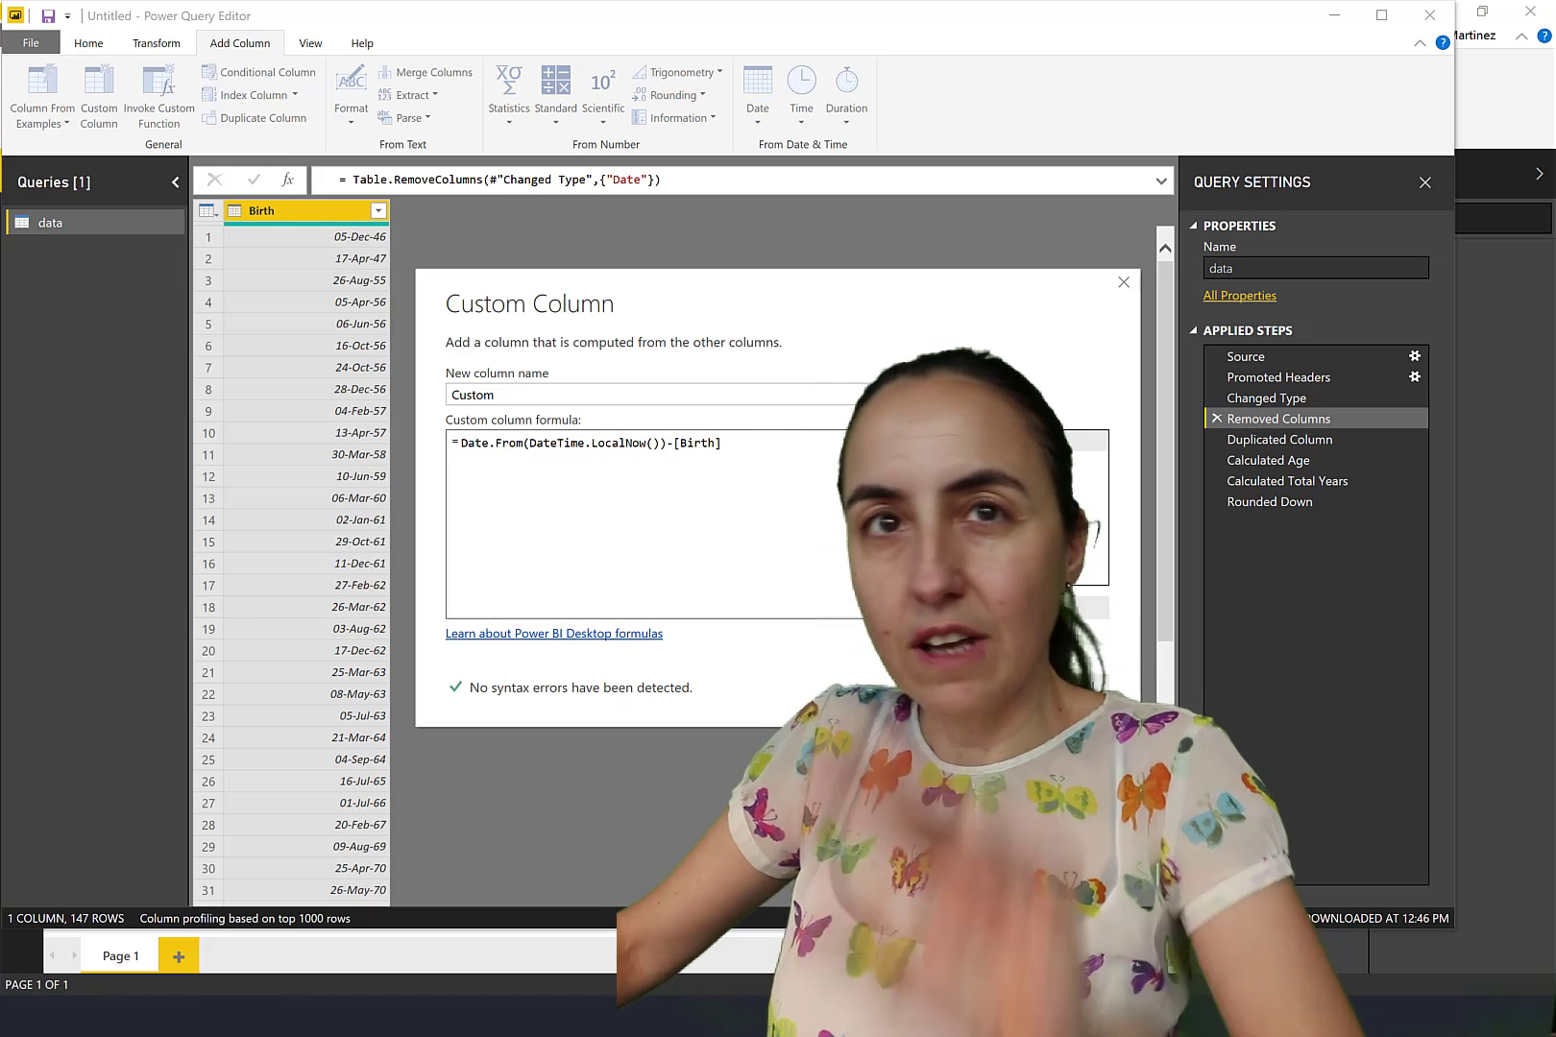
drag(547, 389, 434, 368)
text(Age)
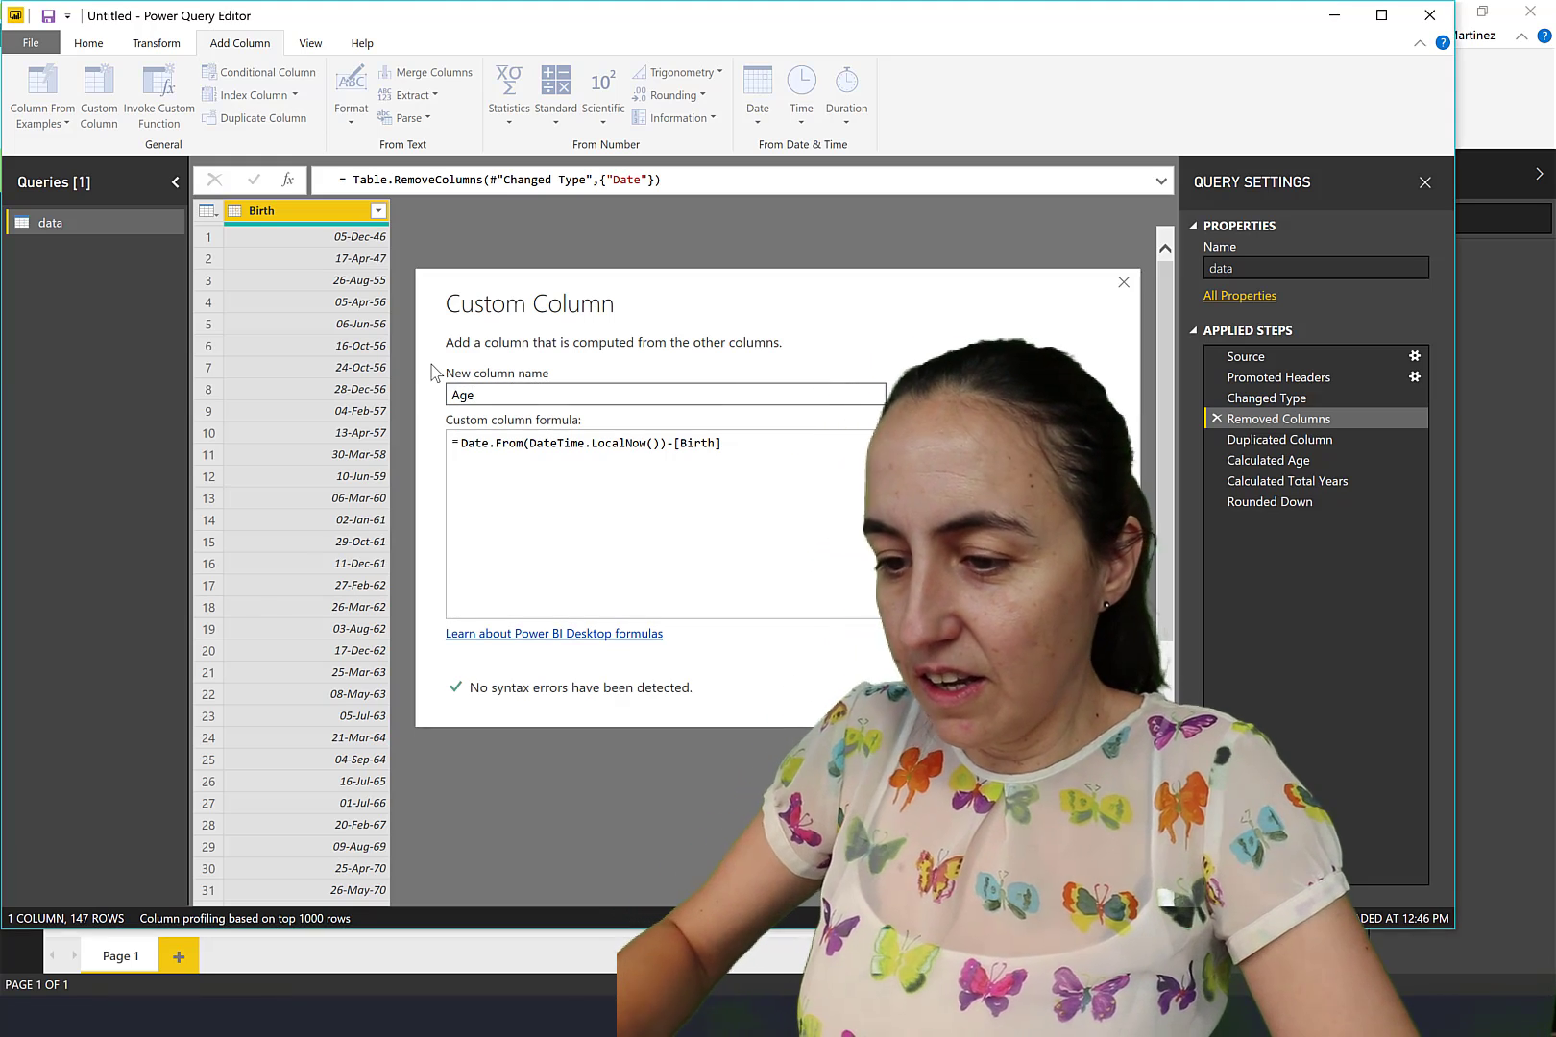
key(Return)
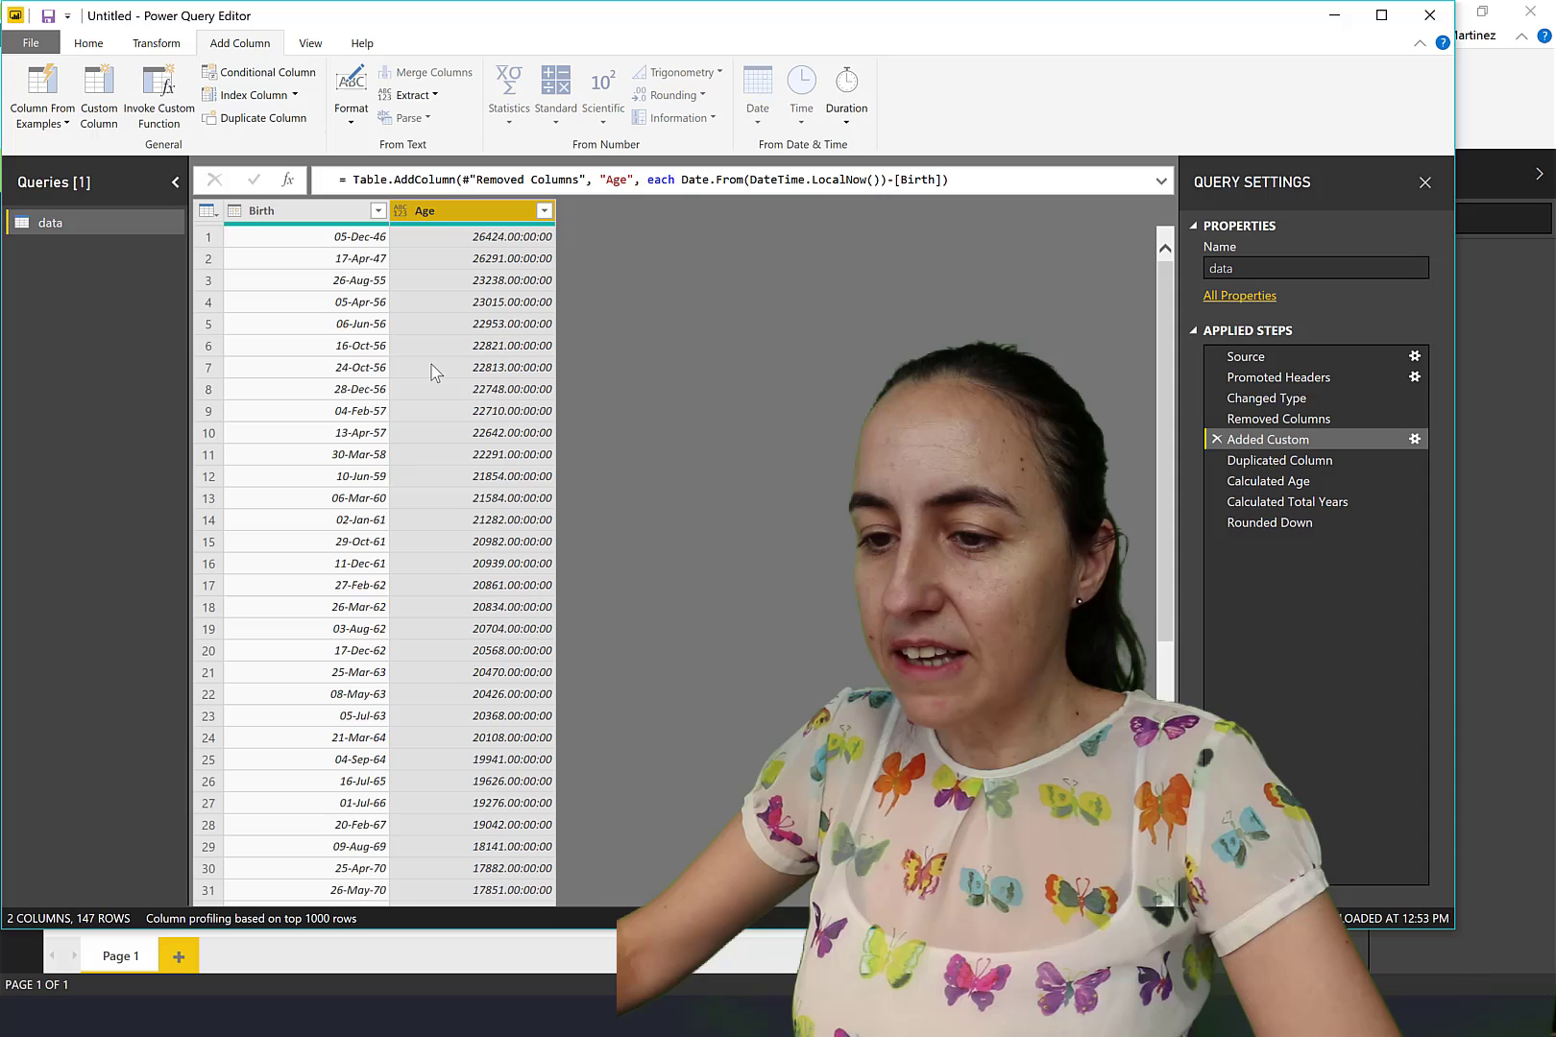
Step: Rewrite the Age formula as Duration.TotalDays(Date.From(DateTime.LocalNow())-[Birth])/365, giving decimal years
click(1292, 481)
click(1287, 503)
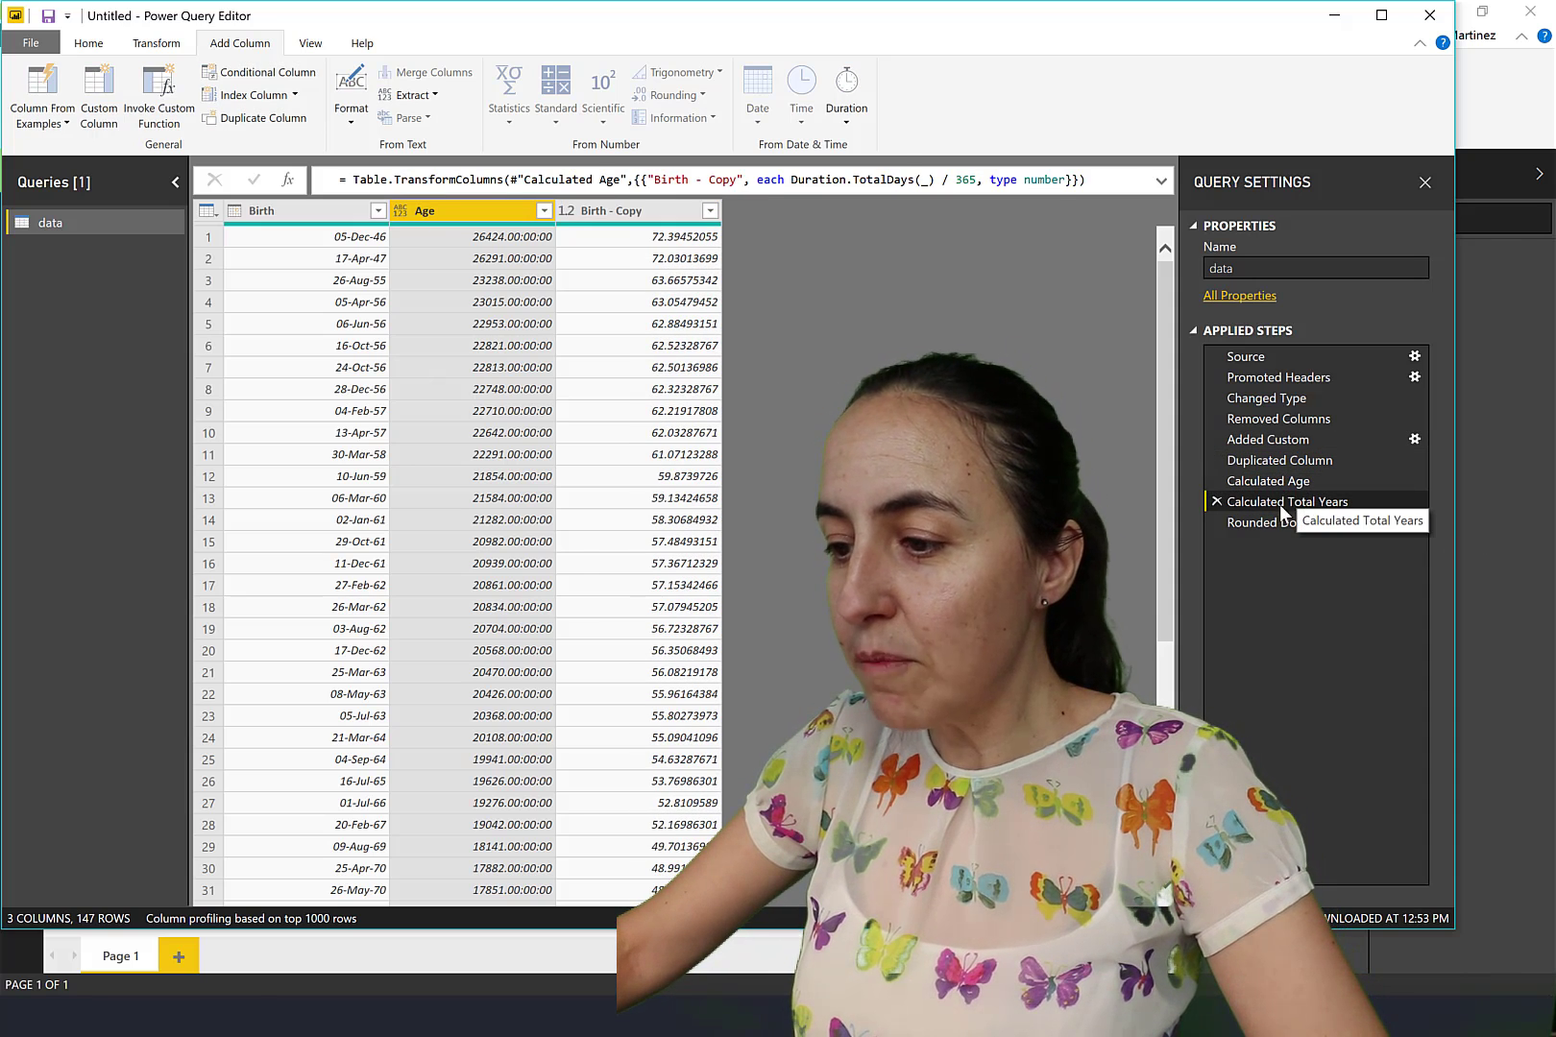
drag(790, 180, 922, 182)
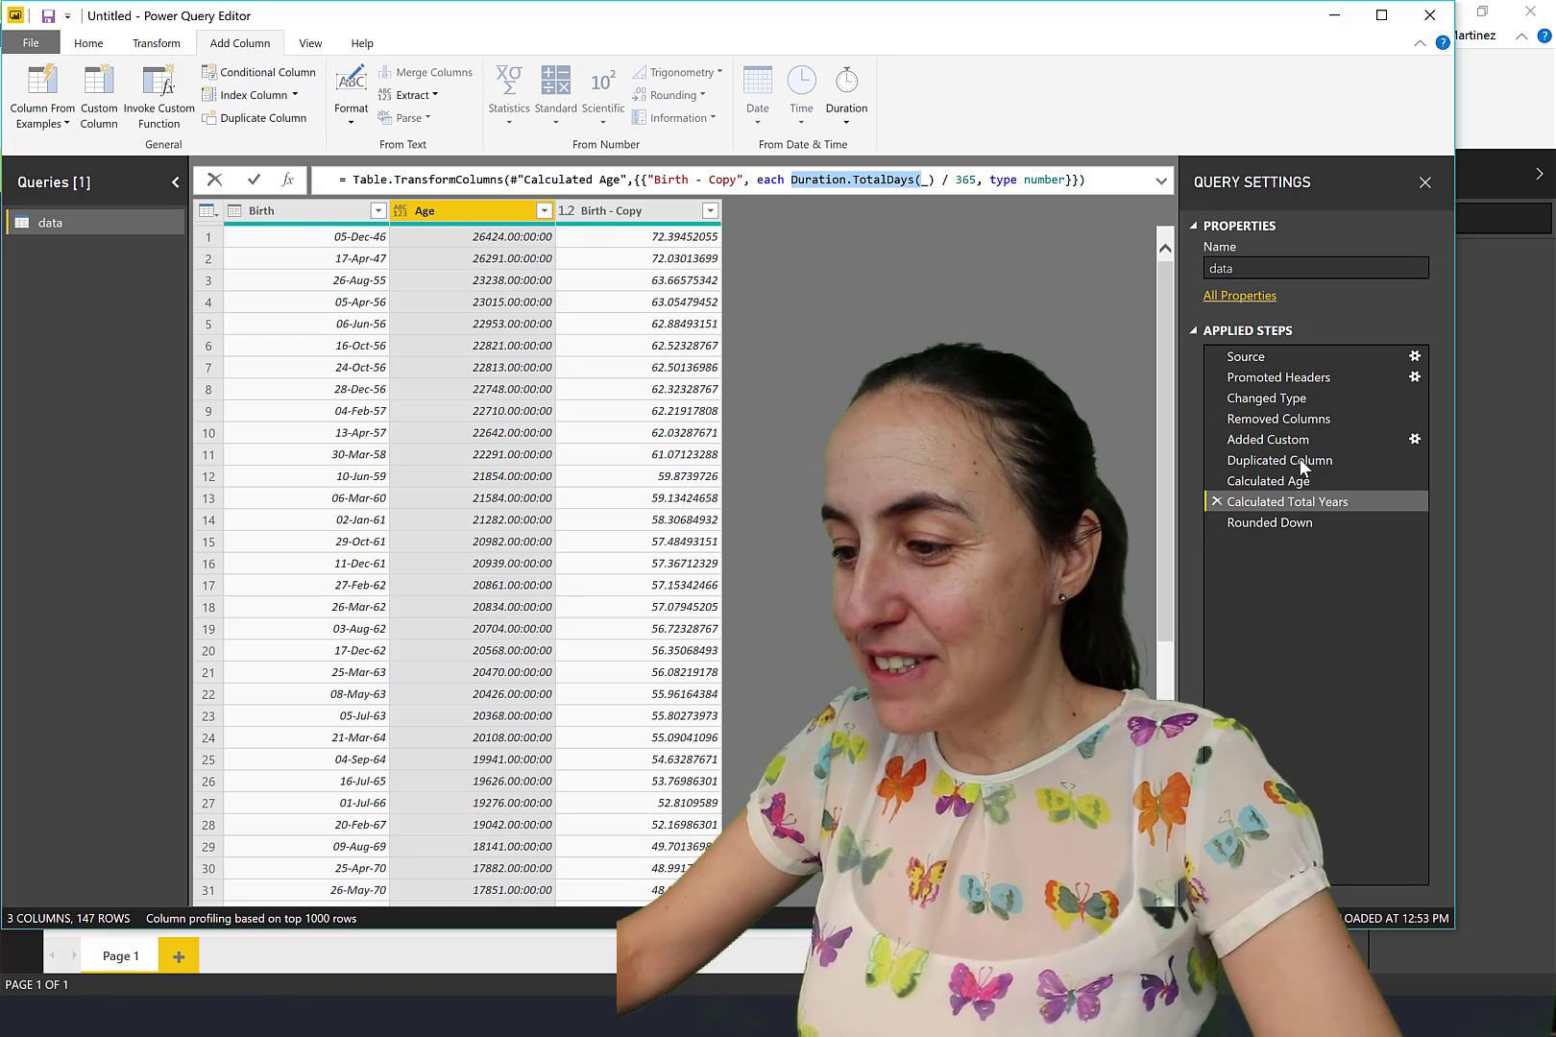
click(1306, 442)
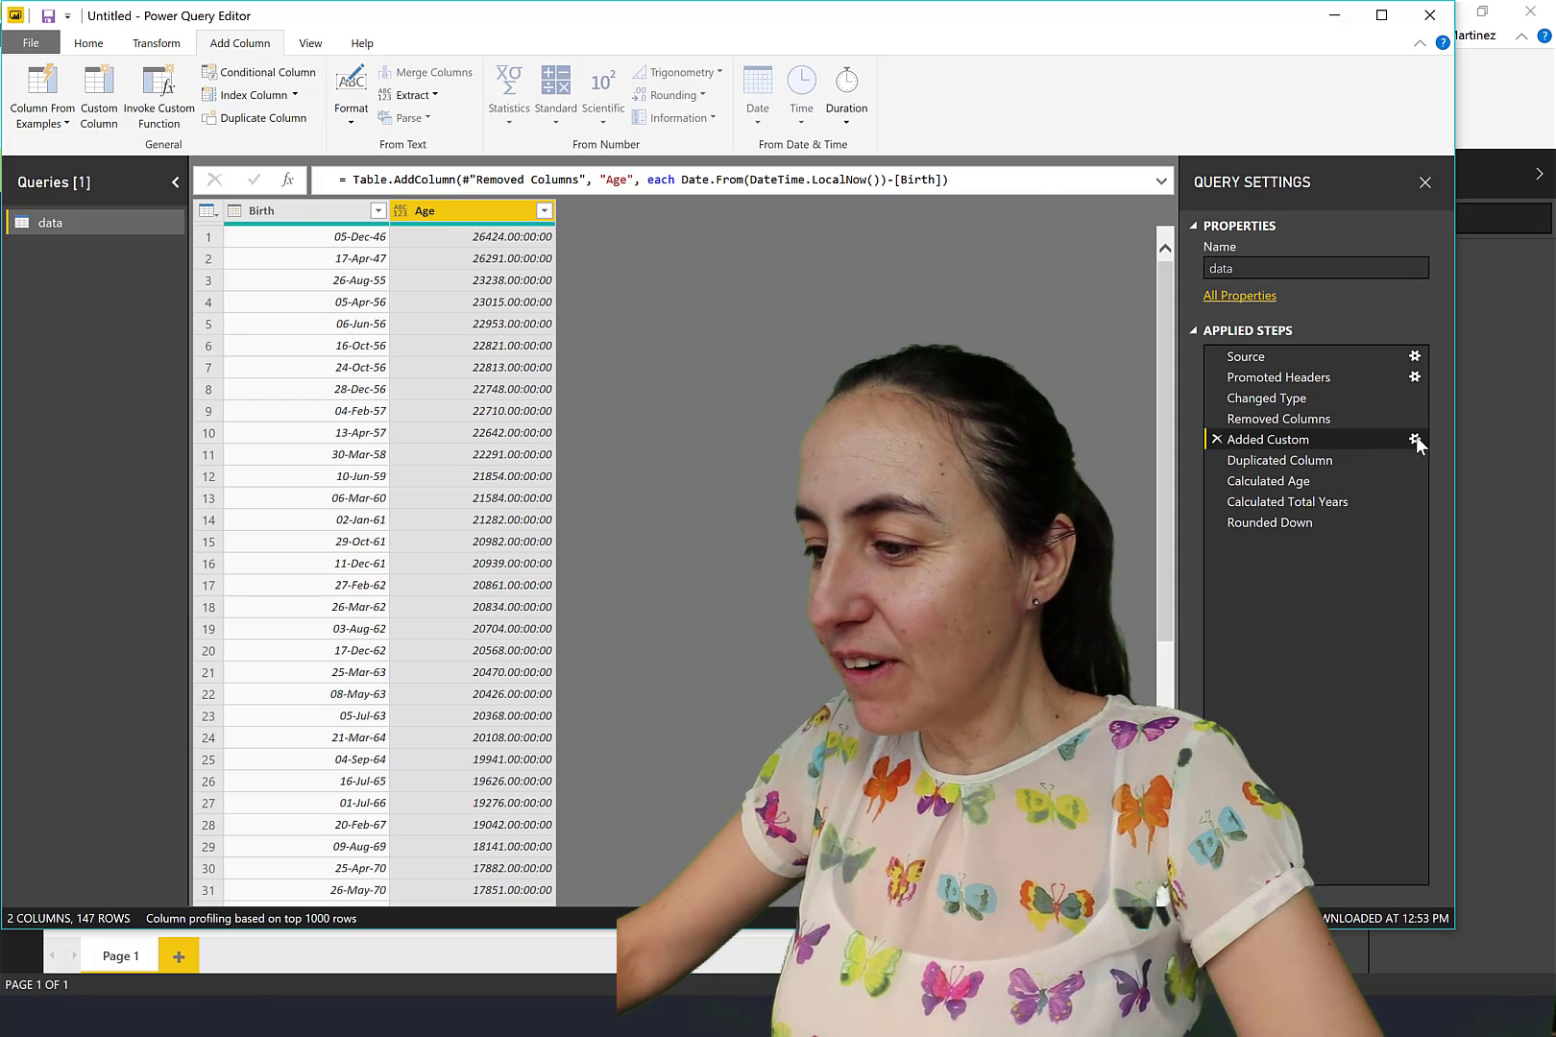
click(1415, 438)
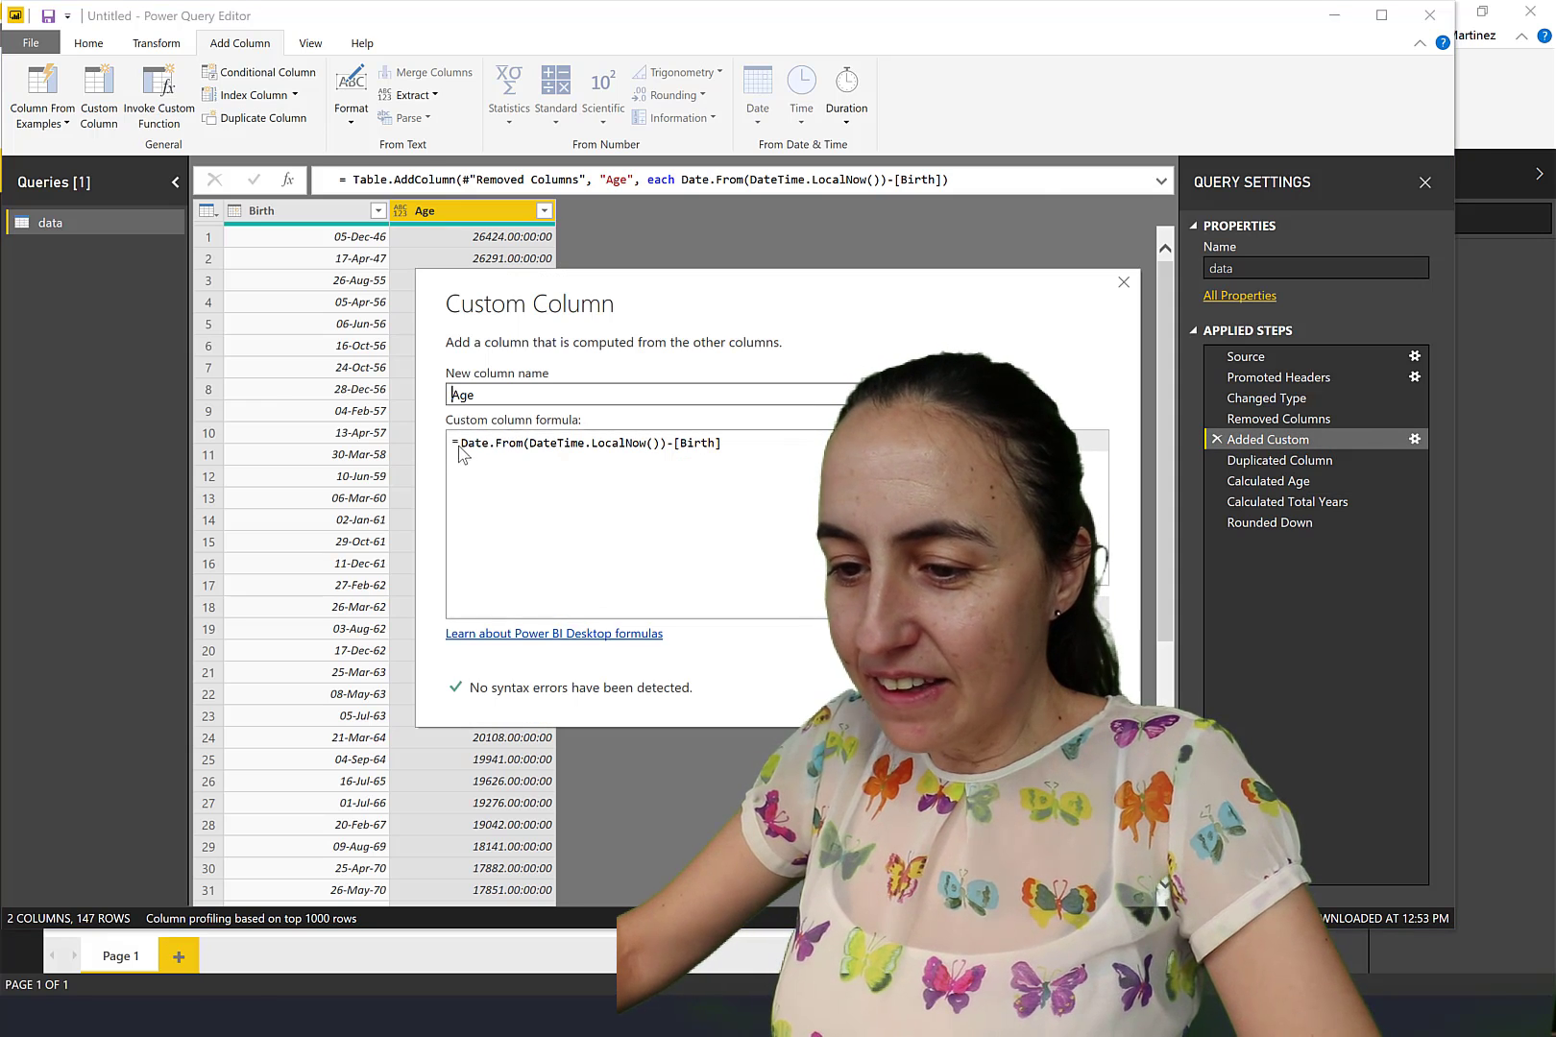
click(459, 446)
text(Duration.TotalDays()
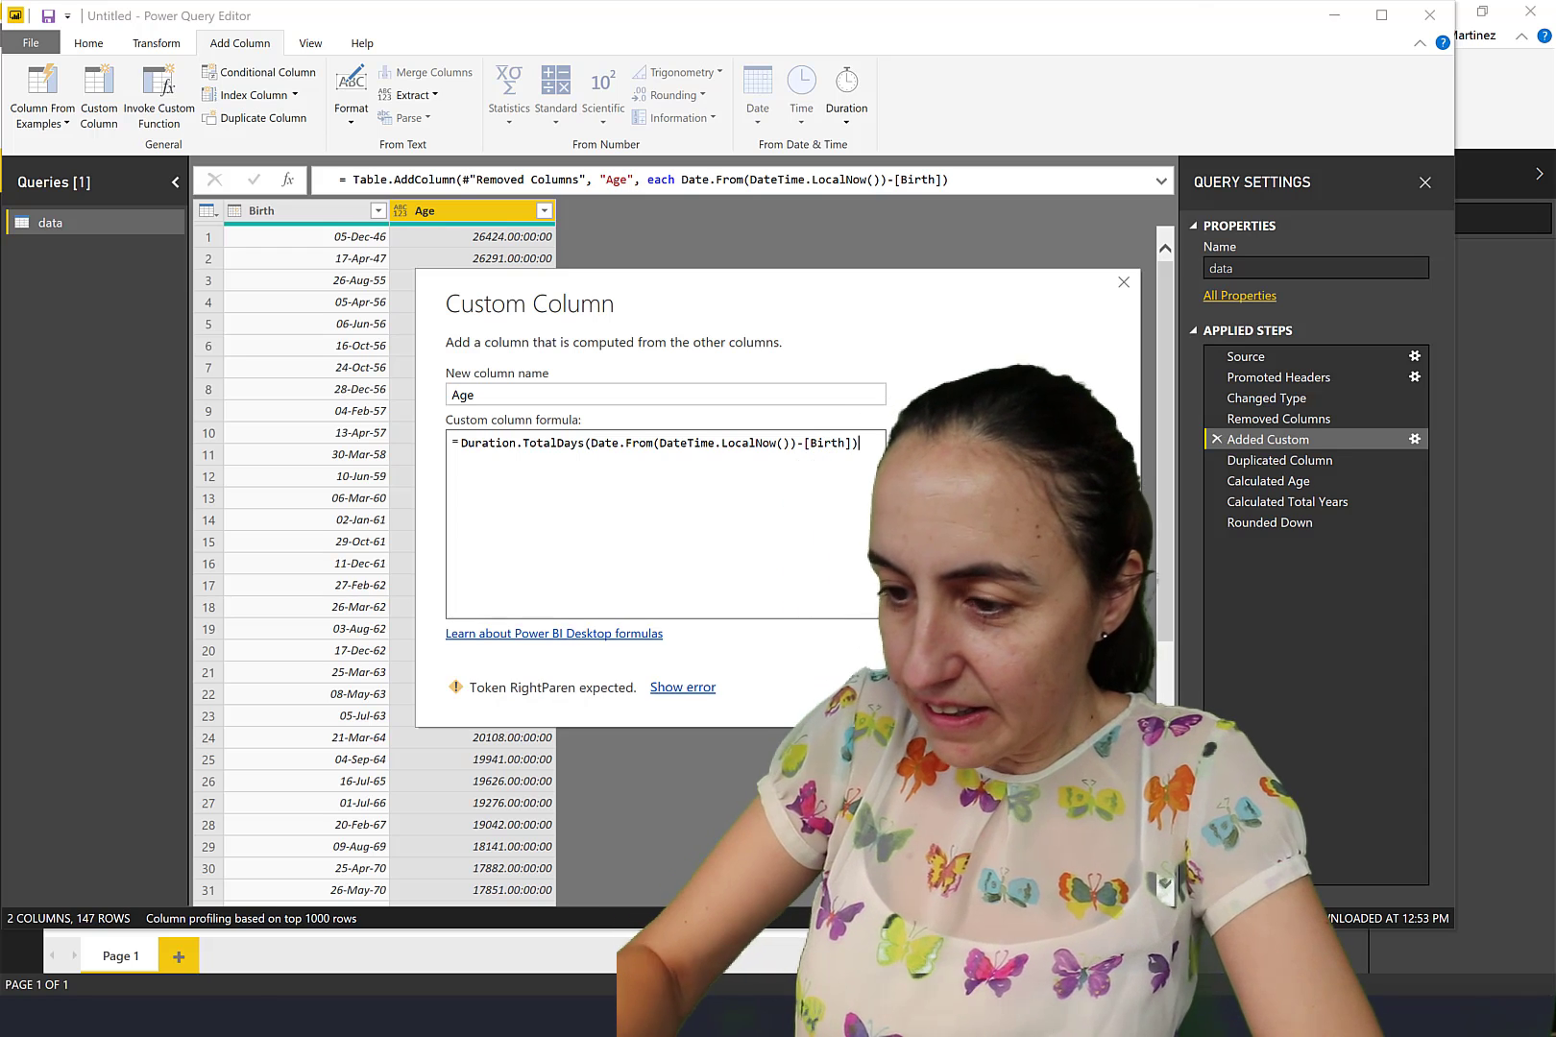
text()/365)
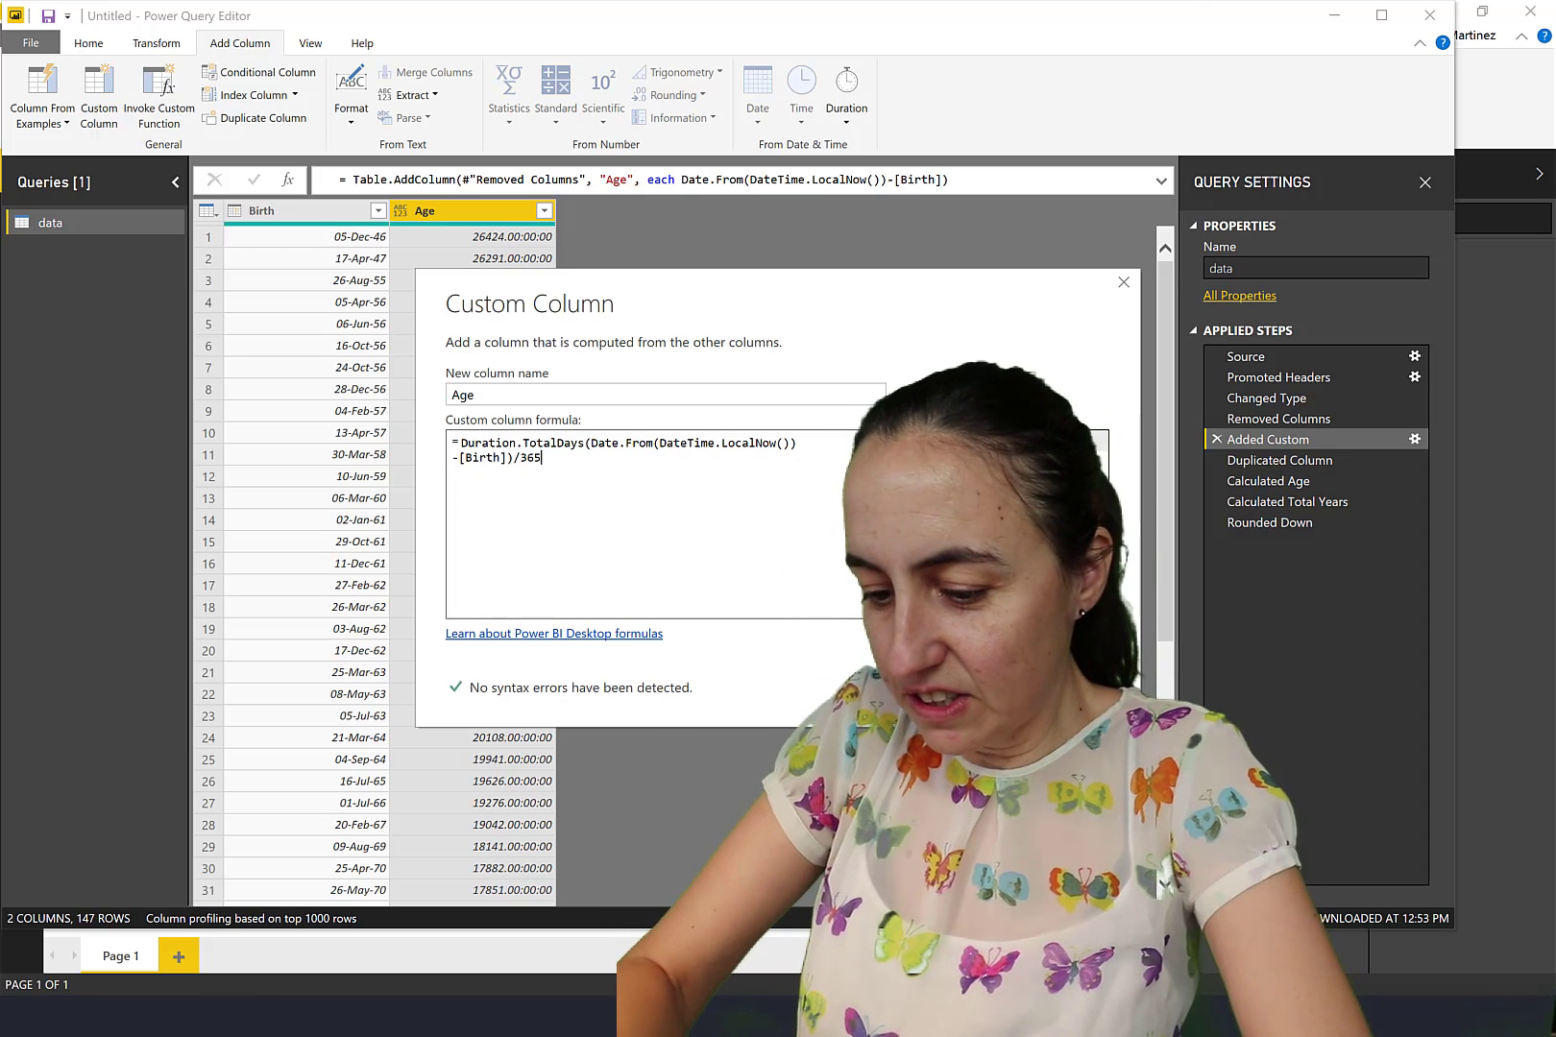
key(Return)
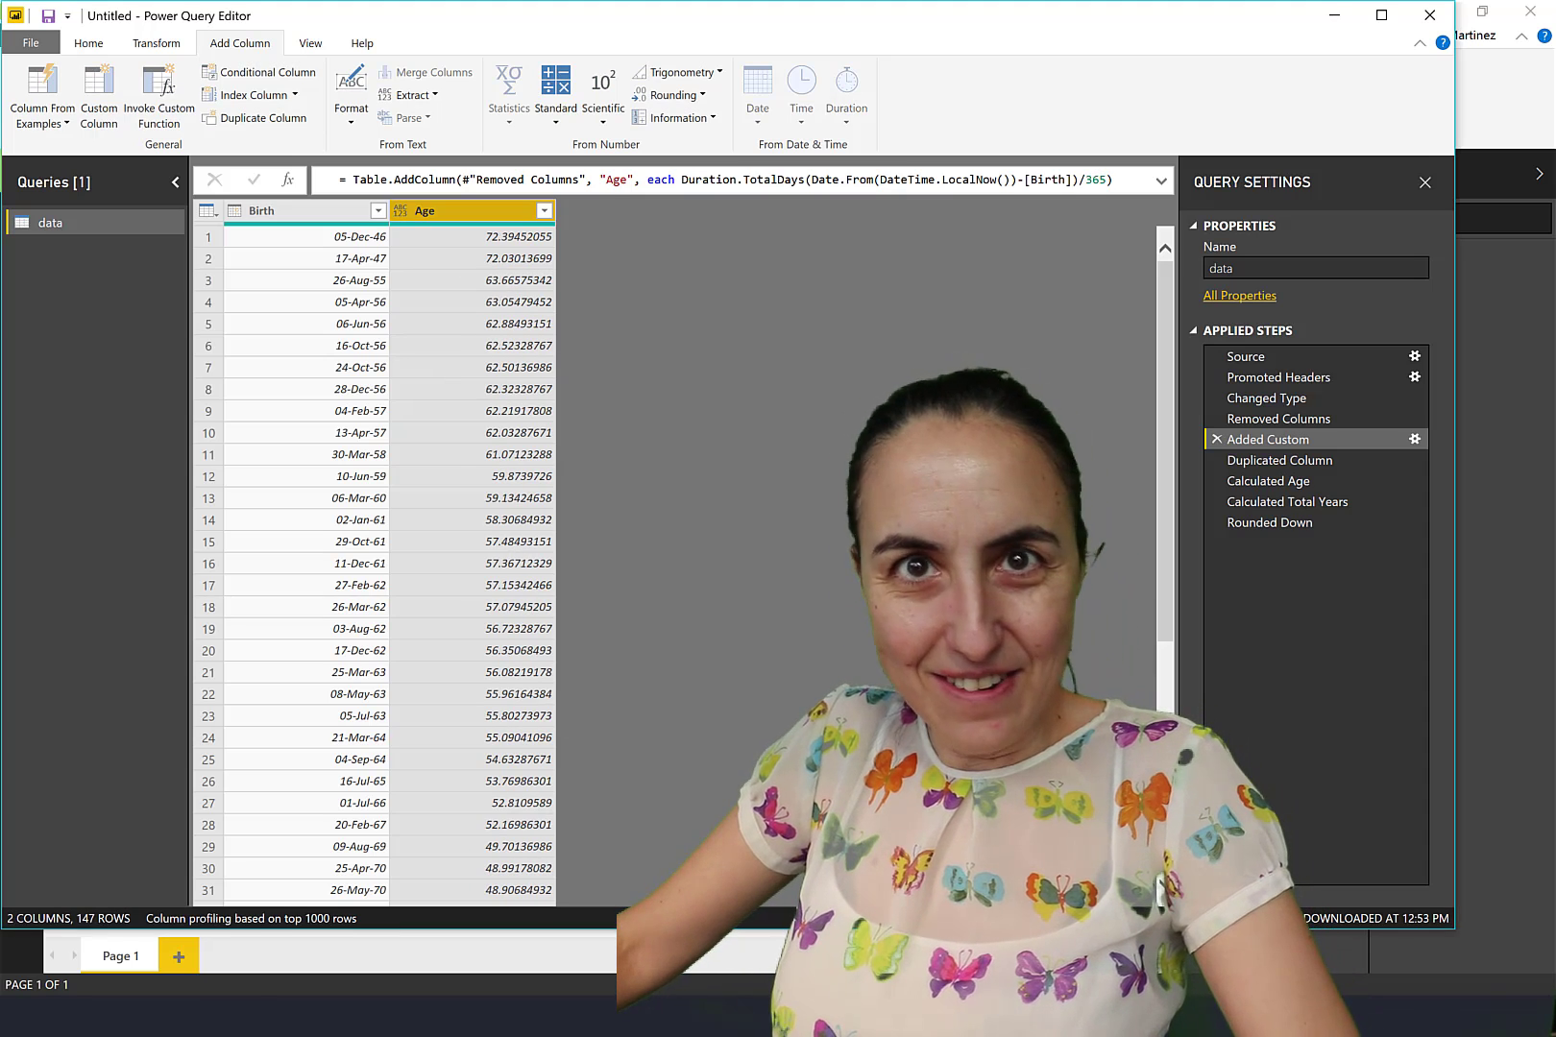
Step: Wrap the Age formula in Number.RoundDown( ) so it shows whole years (72, 63…)
click(1270, 520)
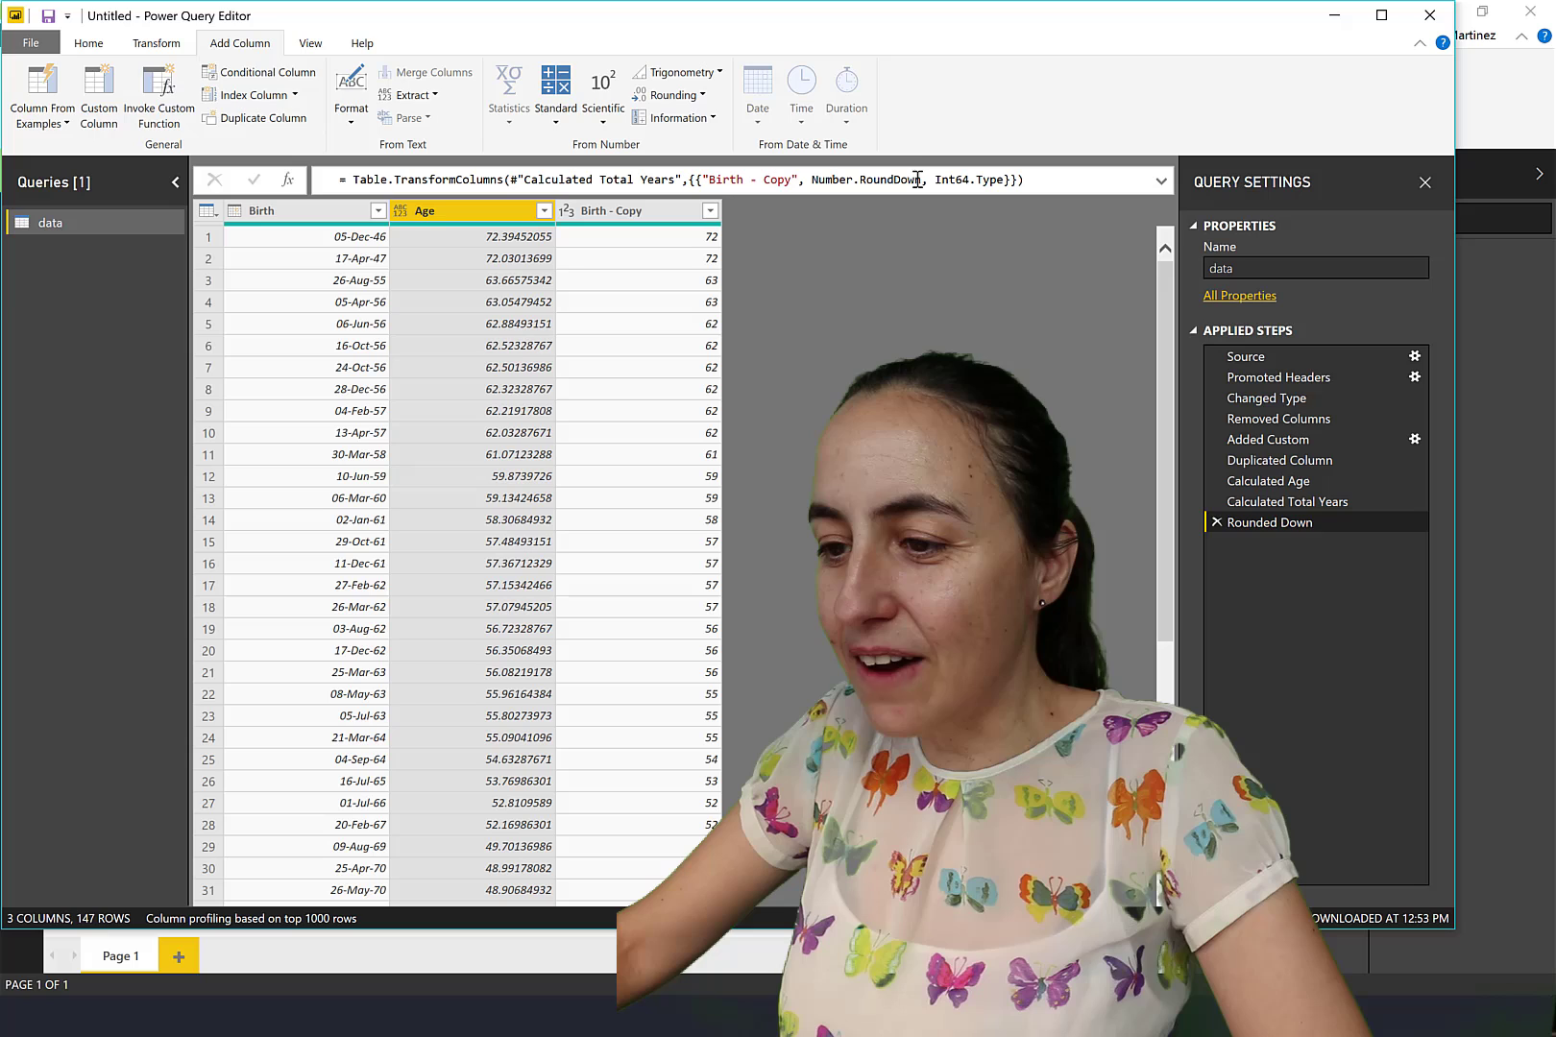
drag(918, 180, 841, 181)
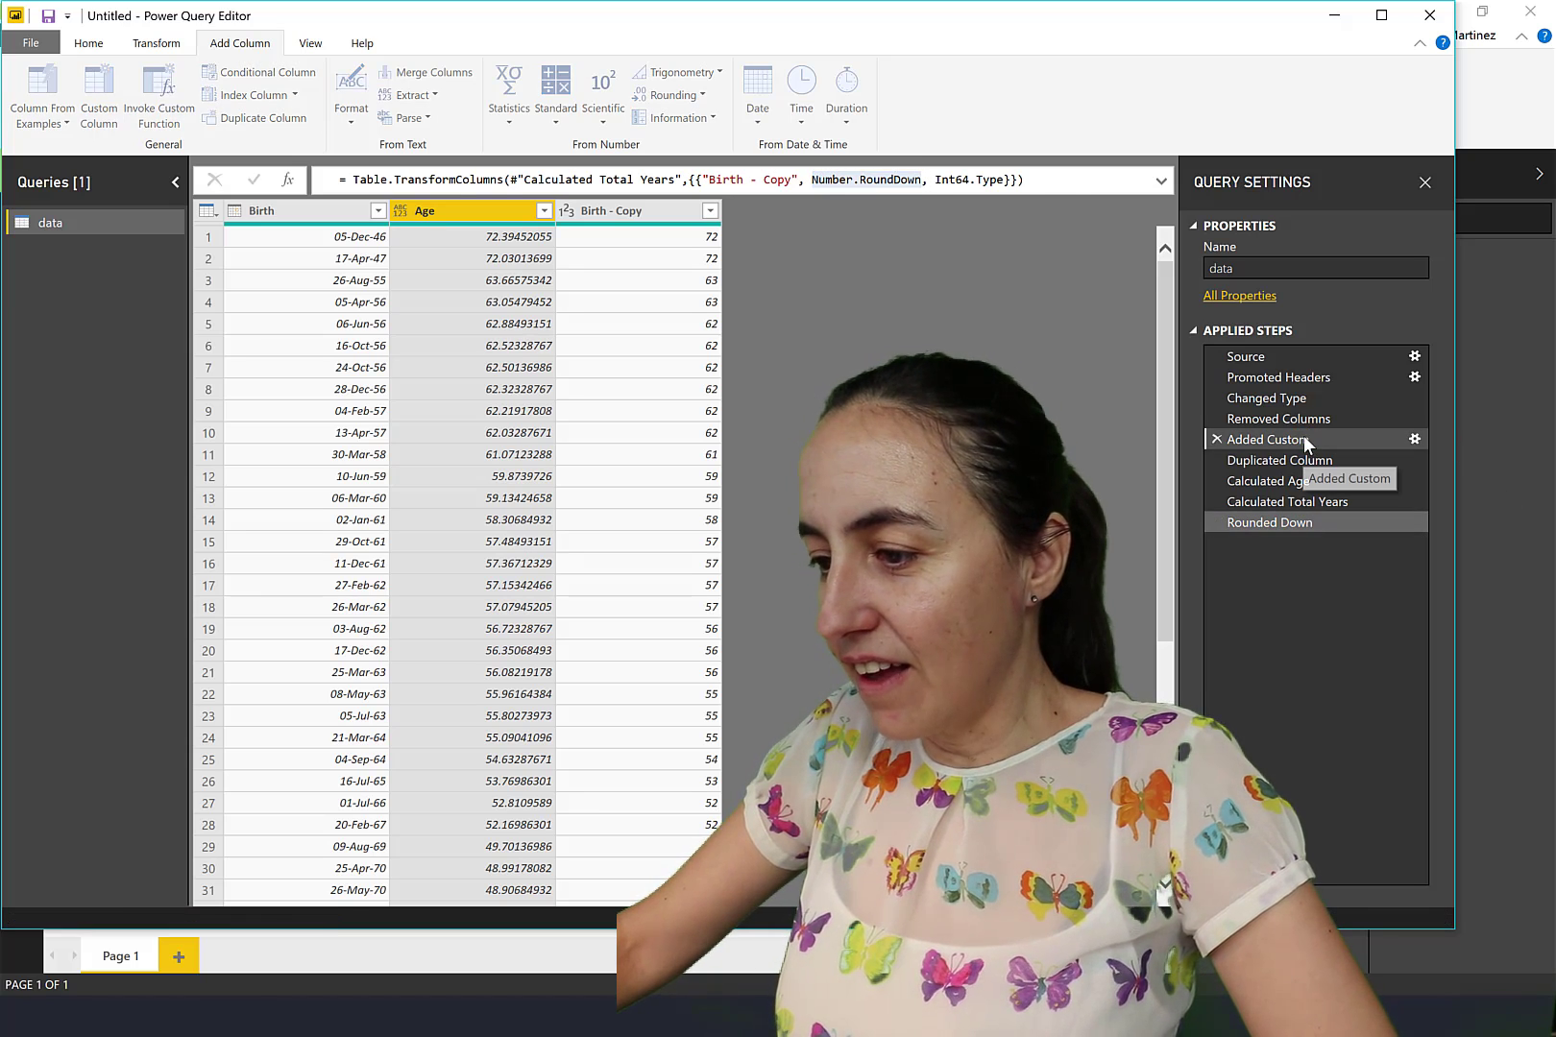
click(1303, 438)
click(1414, 438)
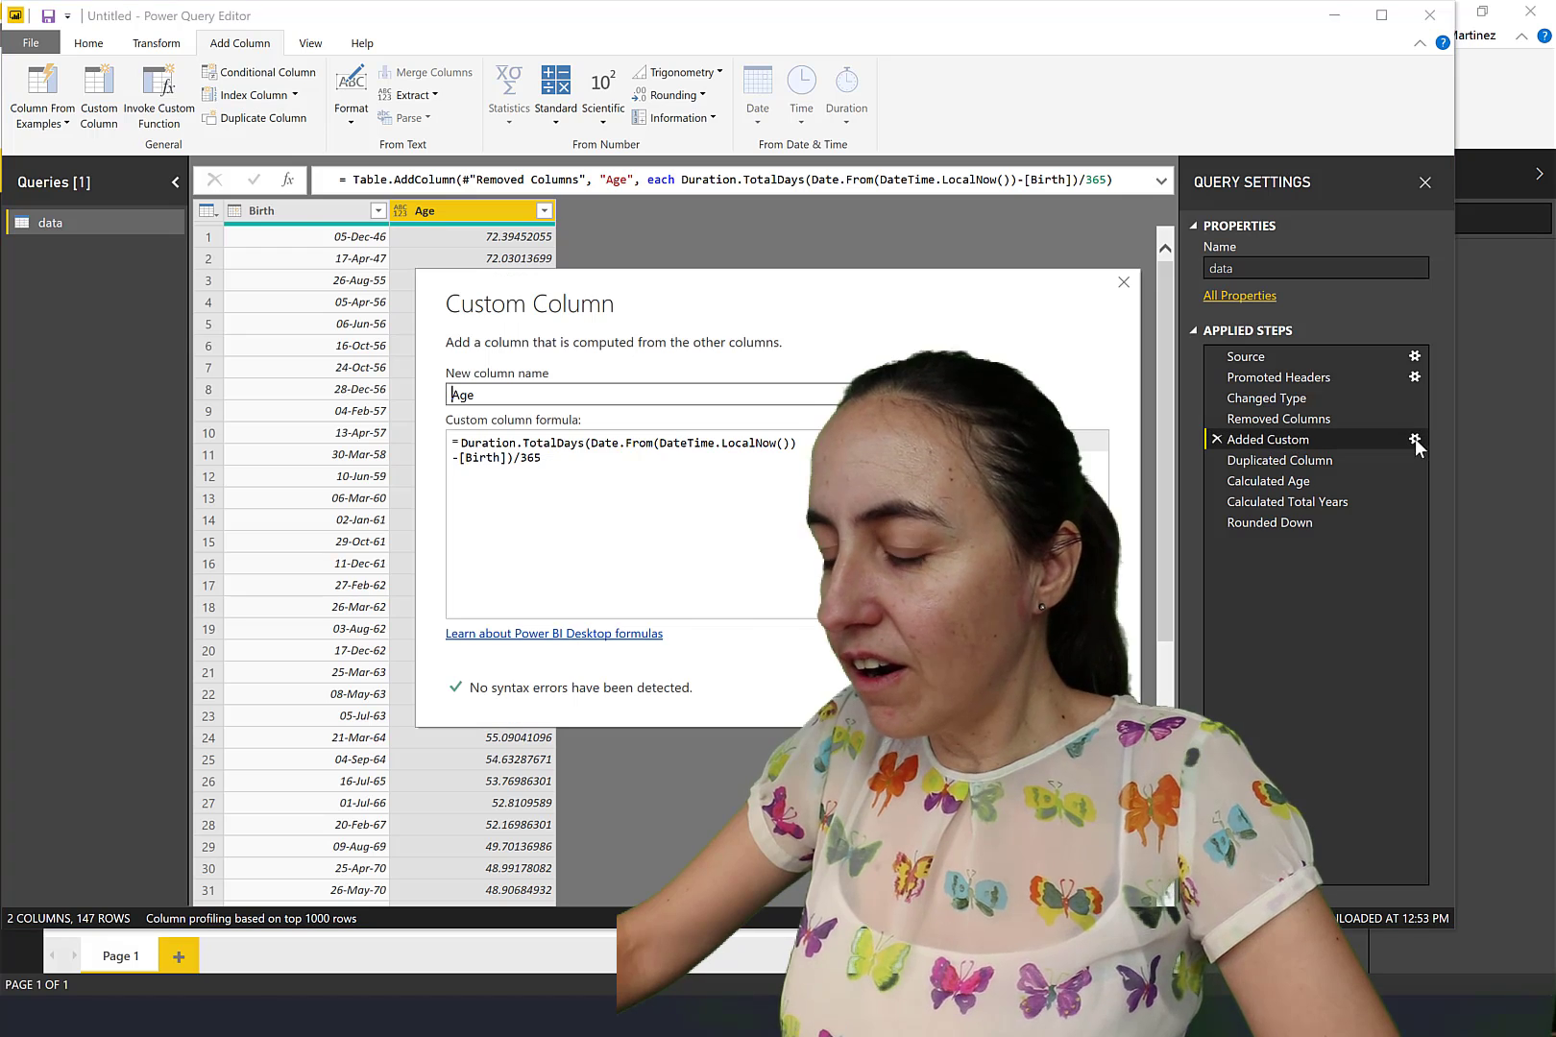
click(465, 442)
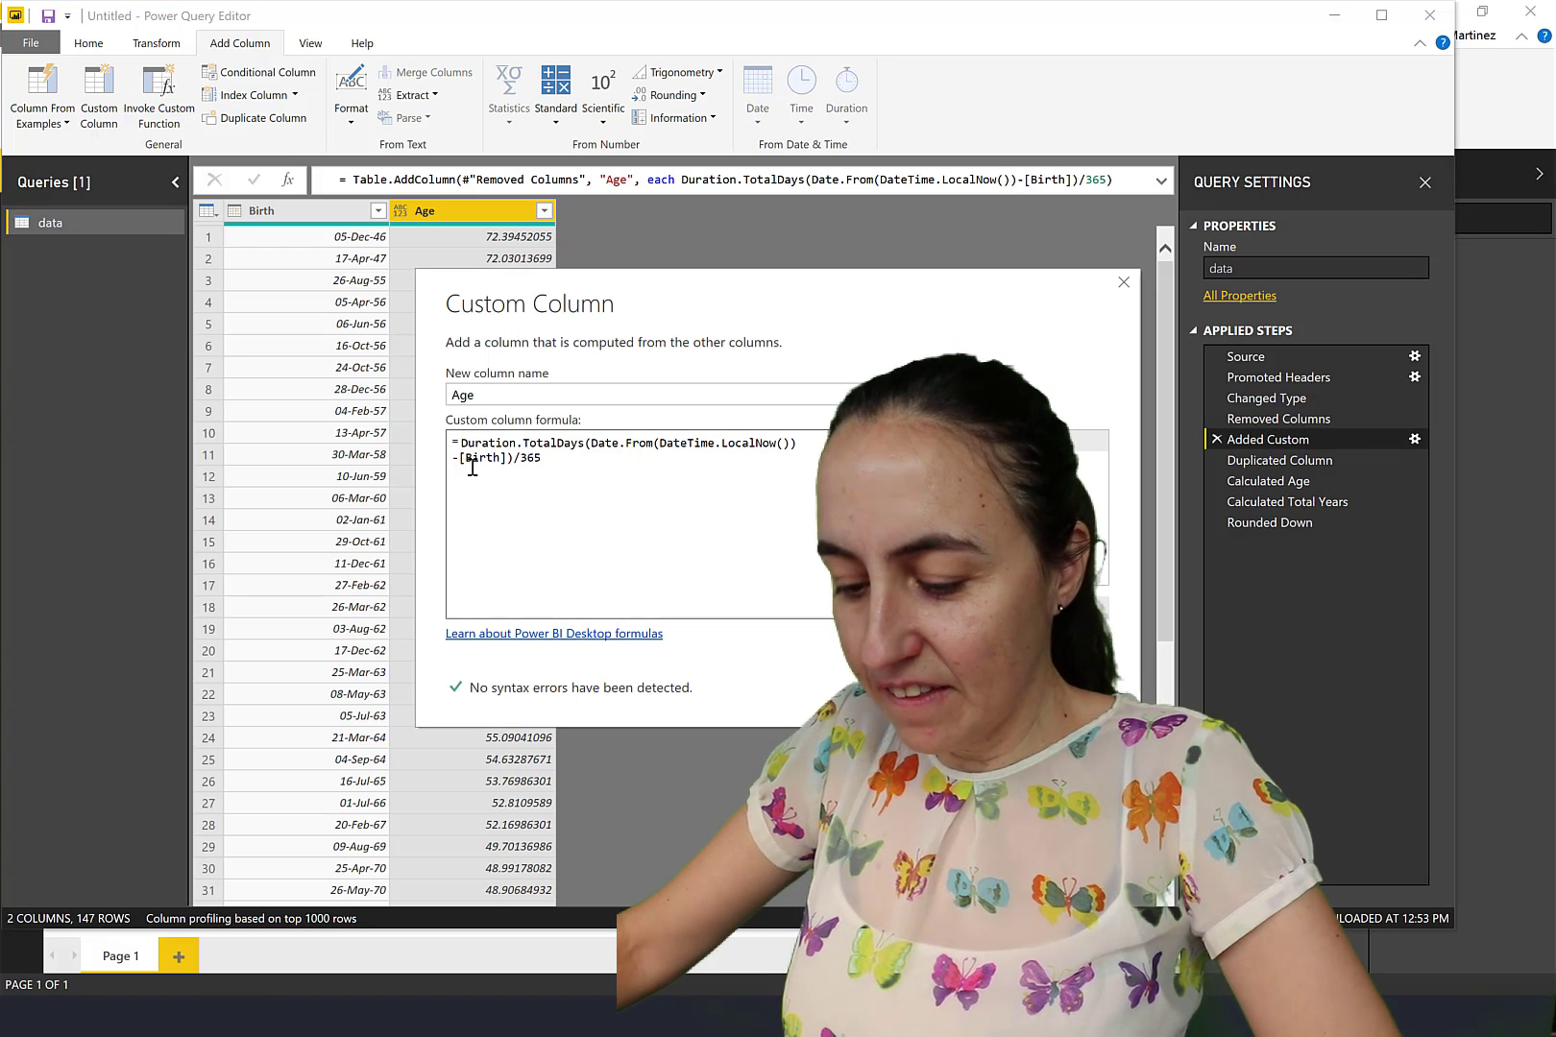
text(Number.RoundDown)
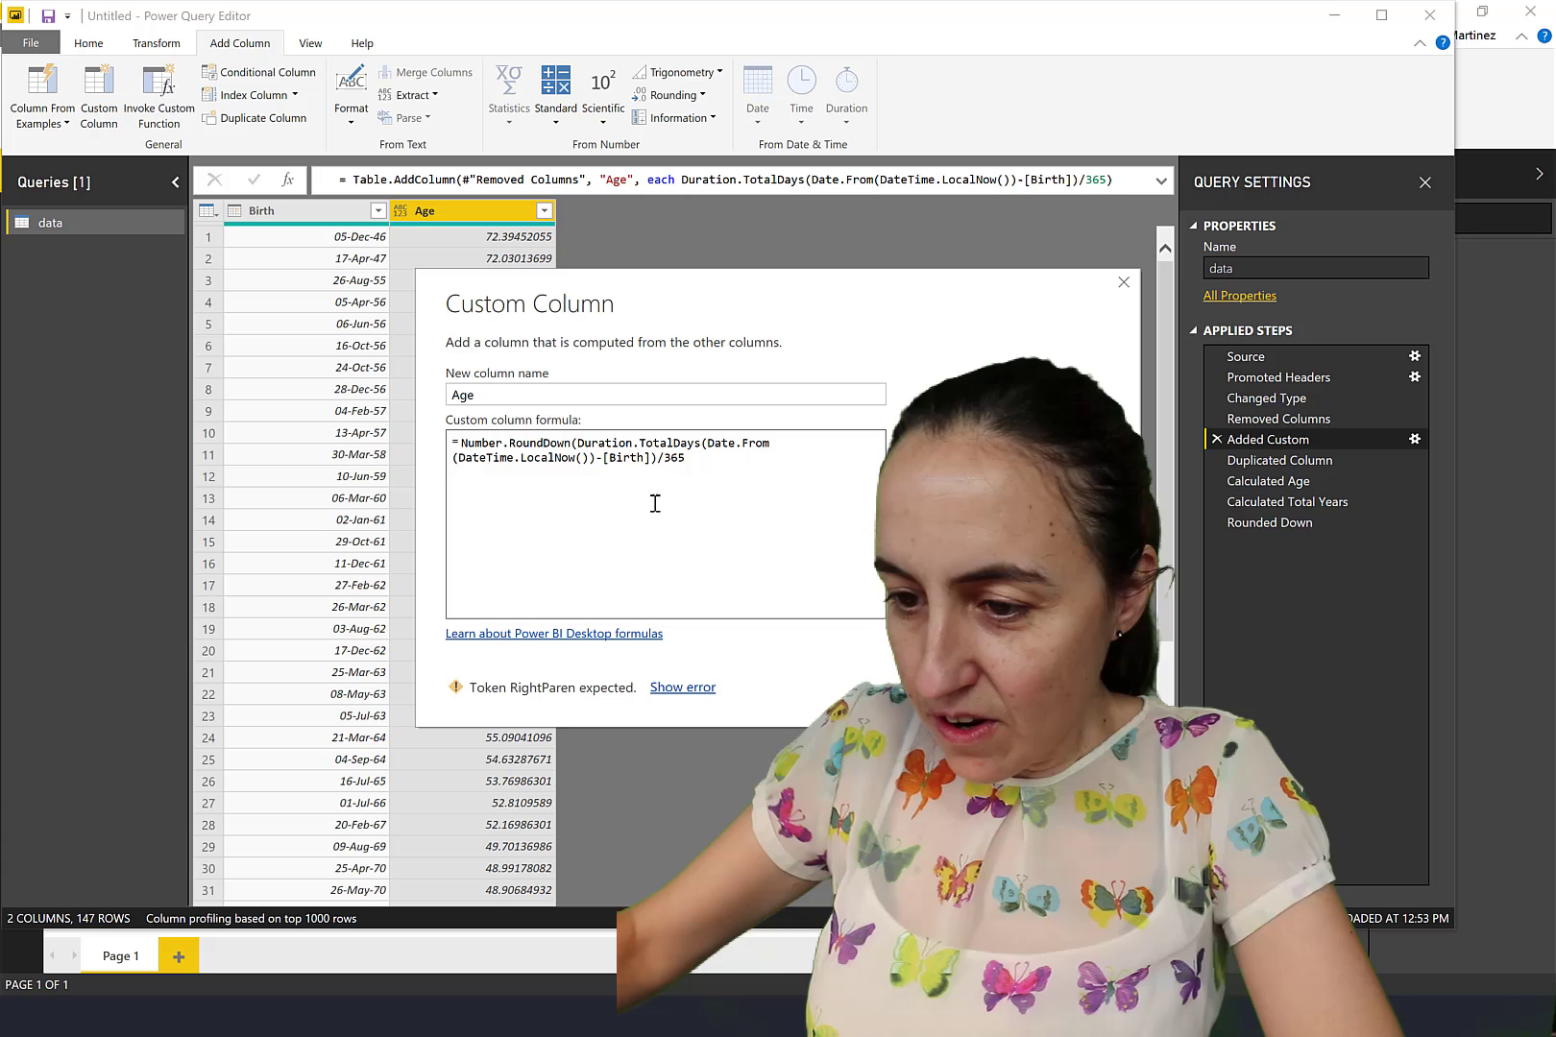
click(697, 459)
text())
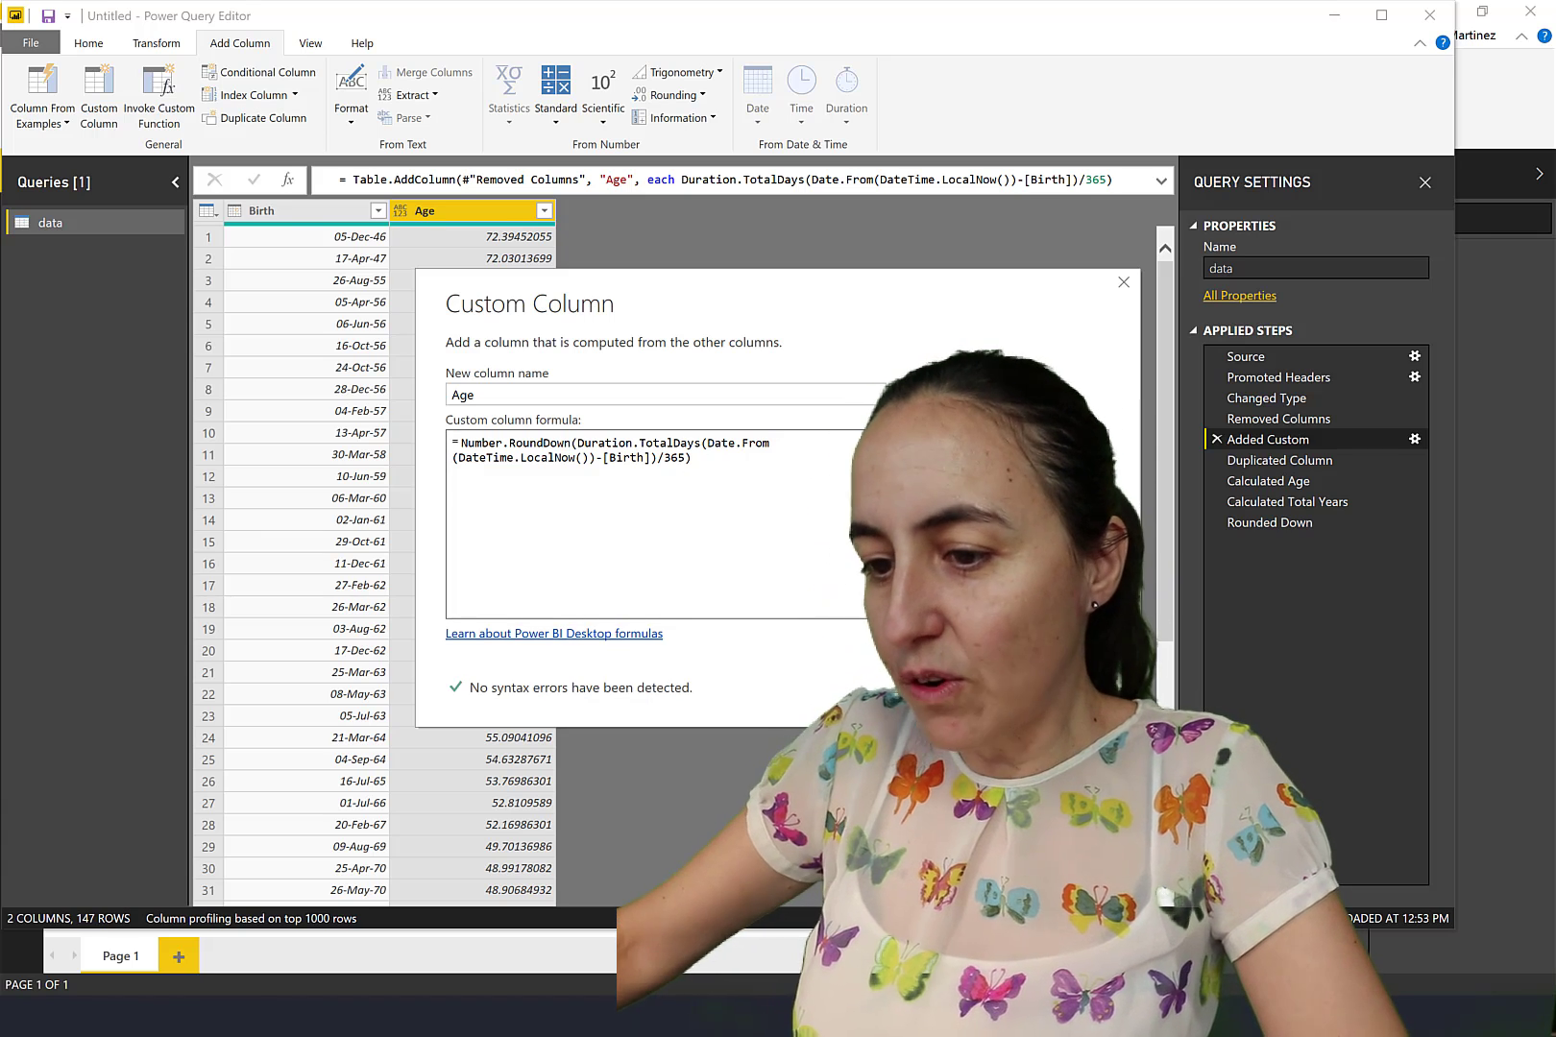
key(ctrl+a)
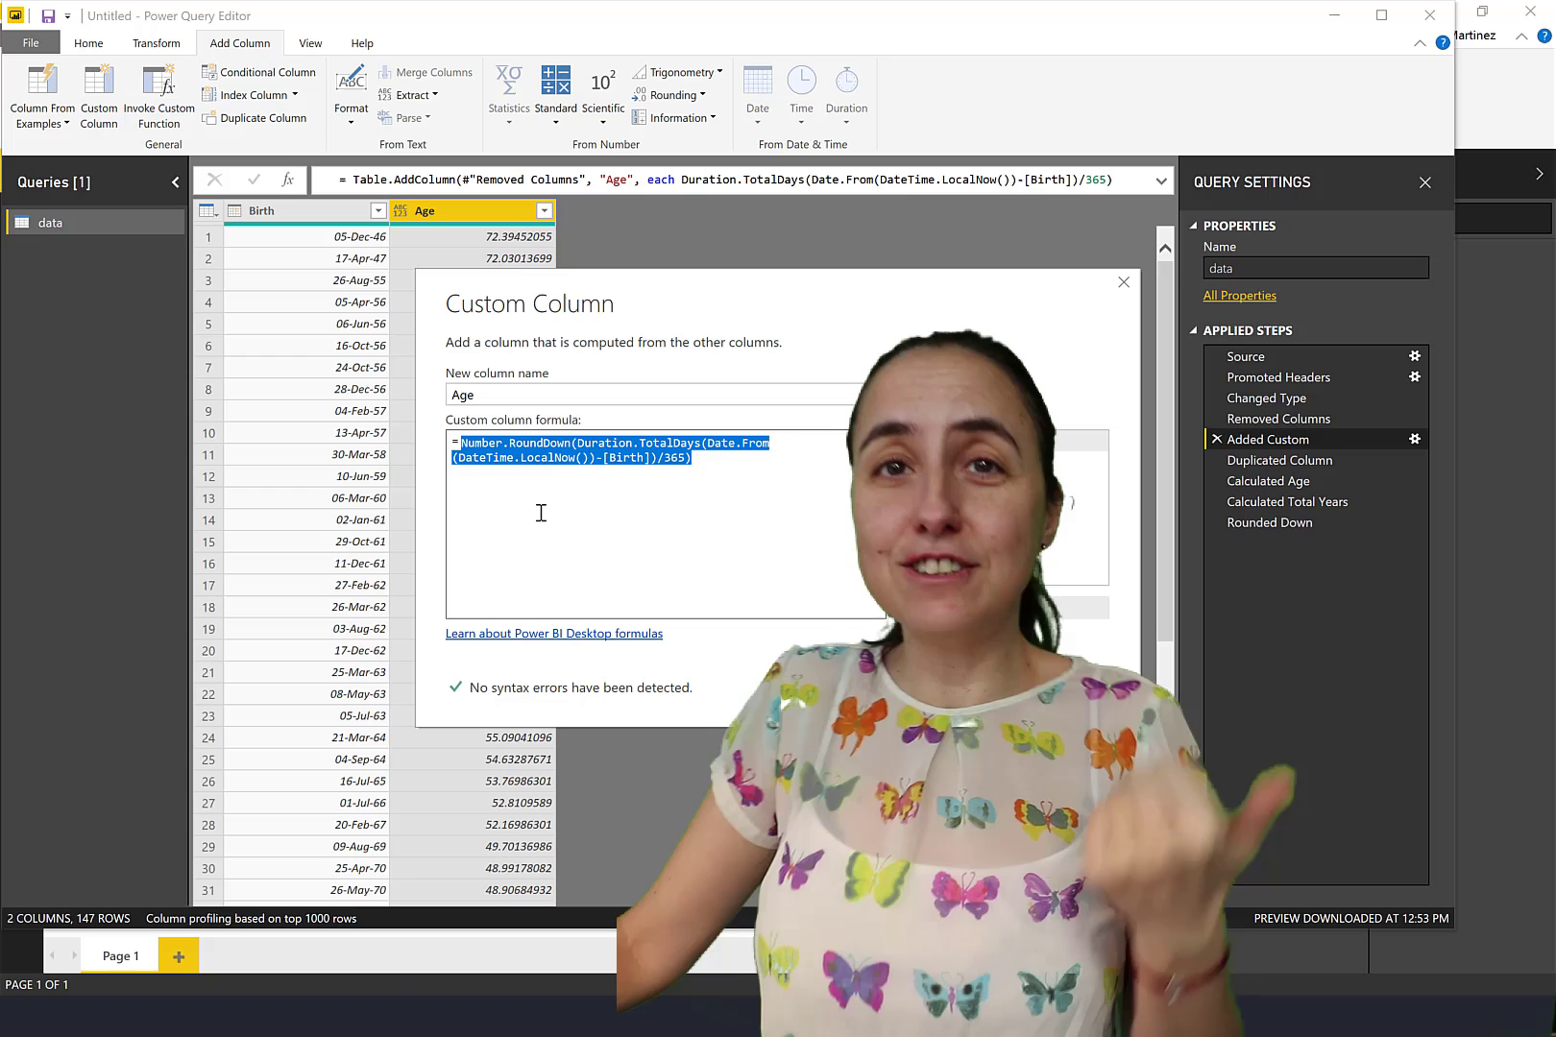
click(1004, 688)
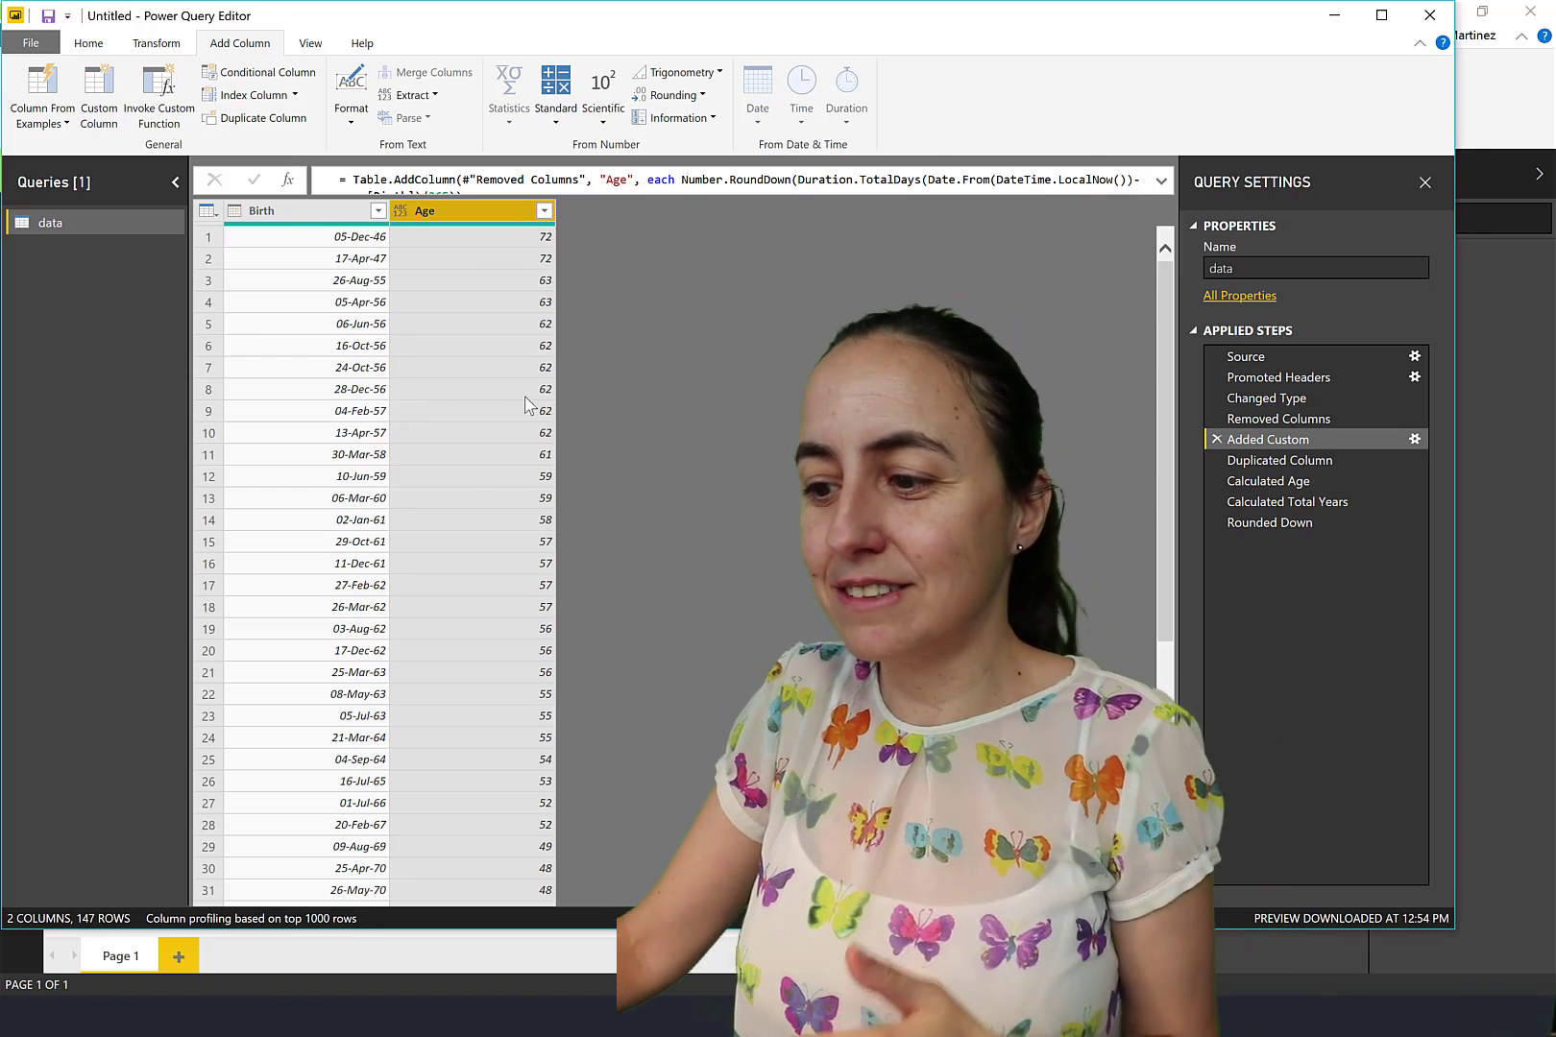
Step: Delete the Duplicated Column step and every step after it
click(1321, 460)
right_click(1320, 459)
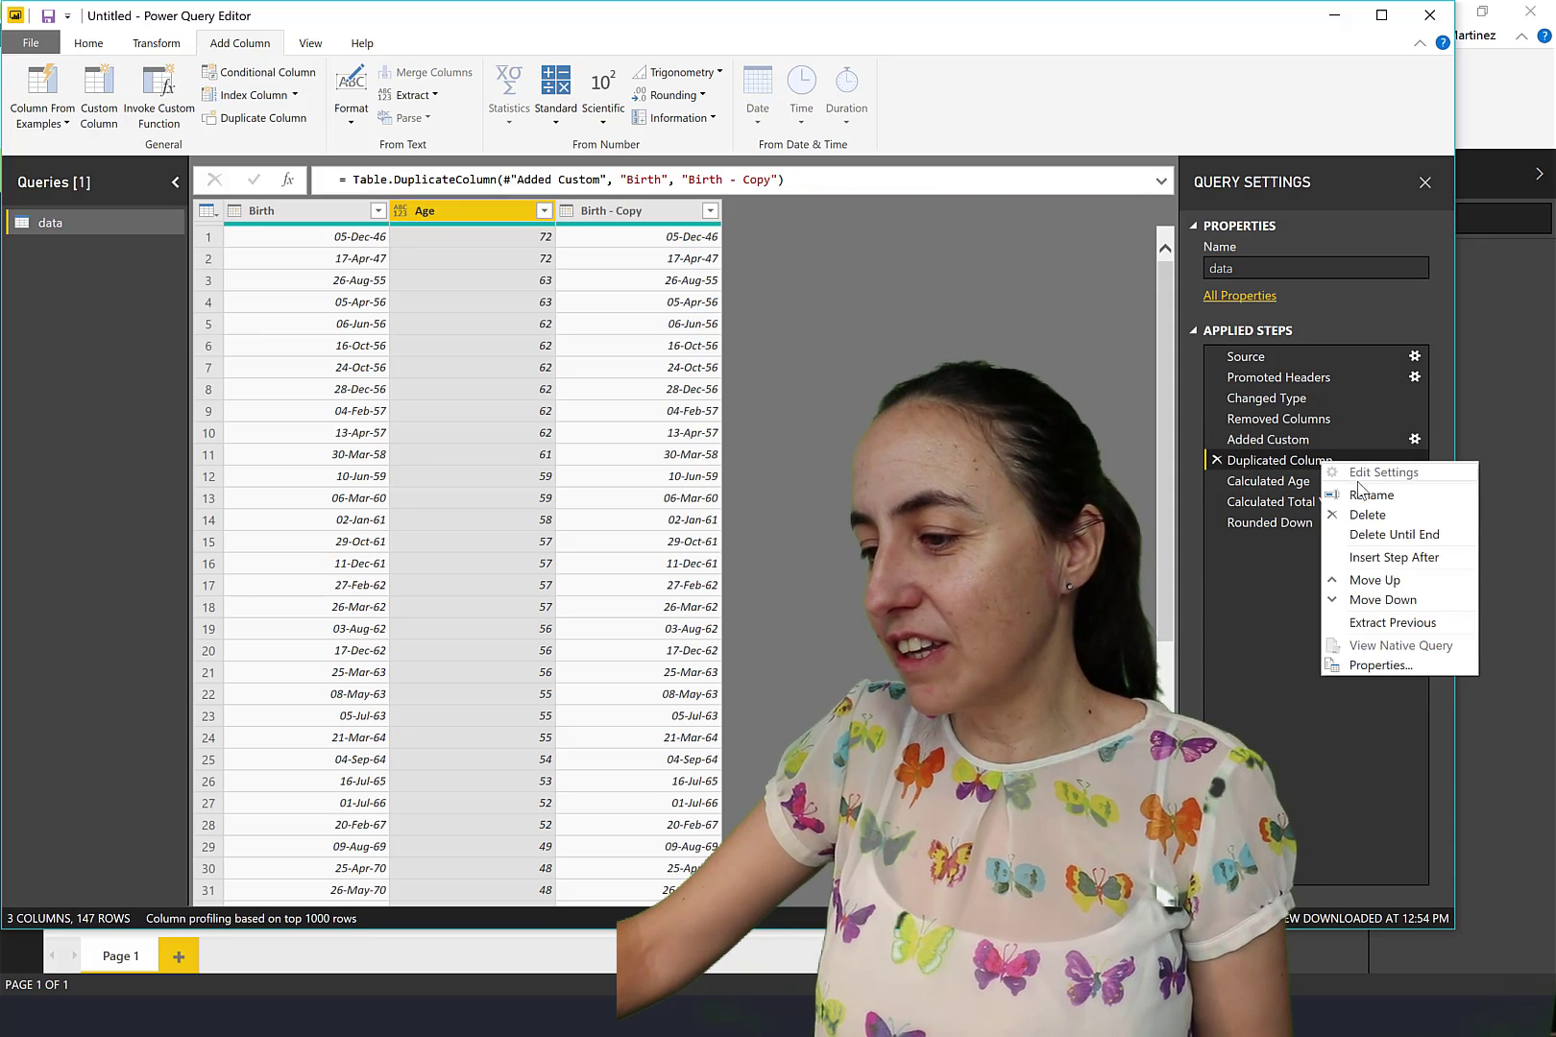
click(1392, 534)
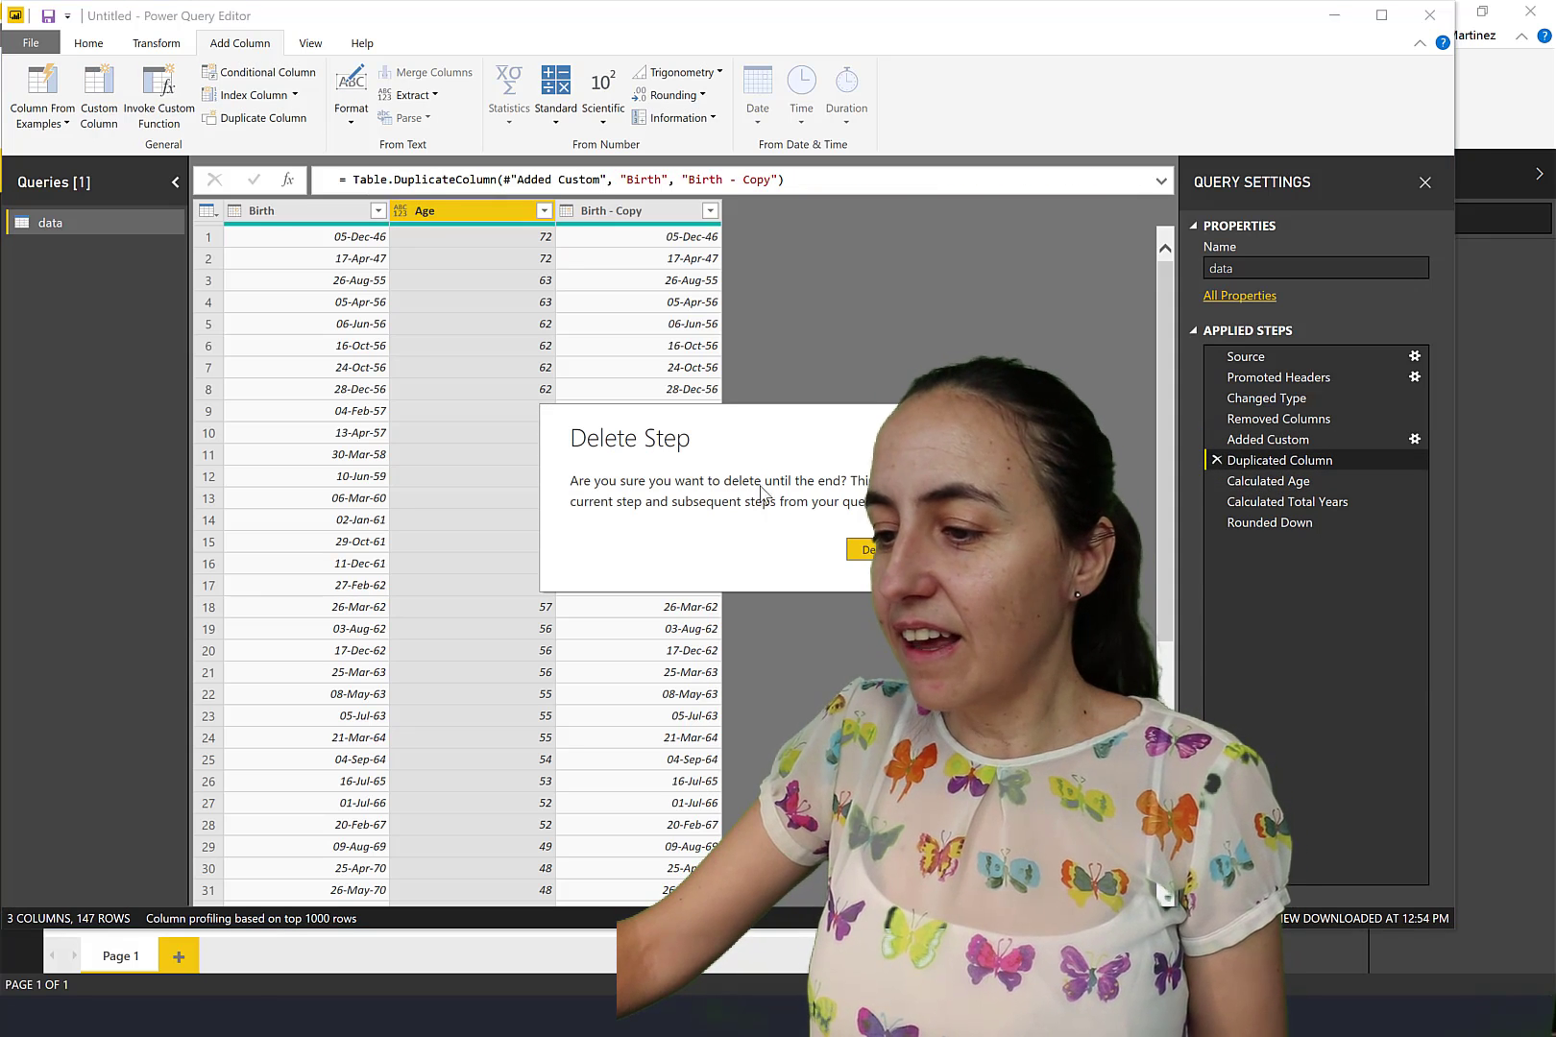
key(Return)
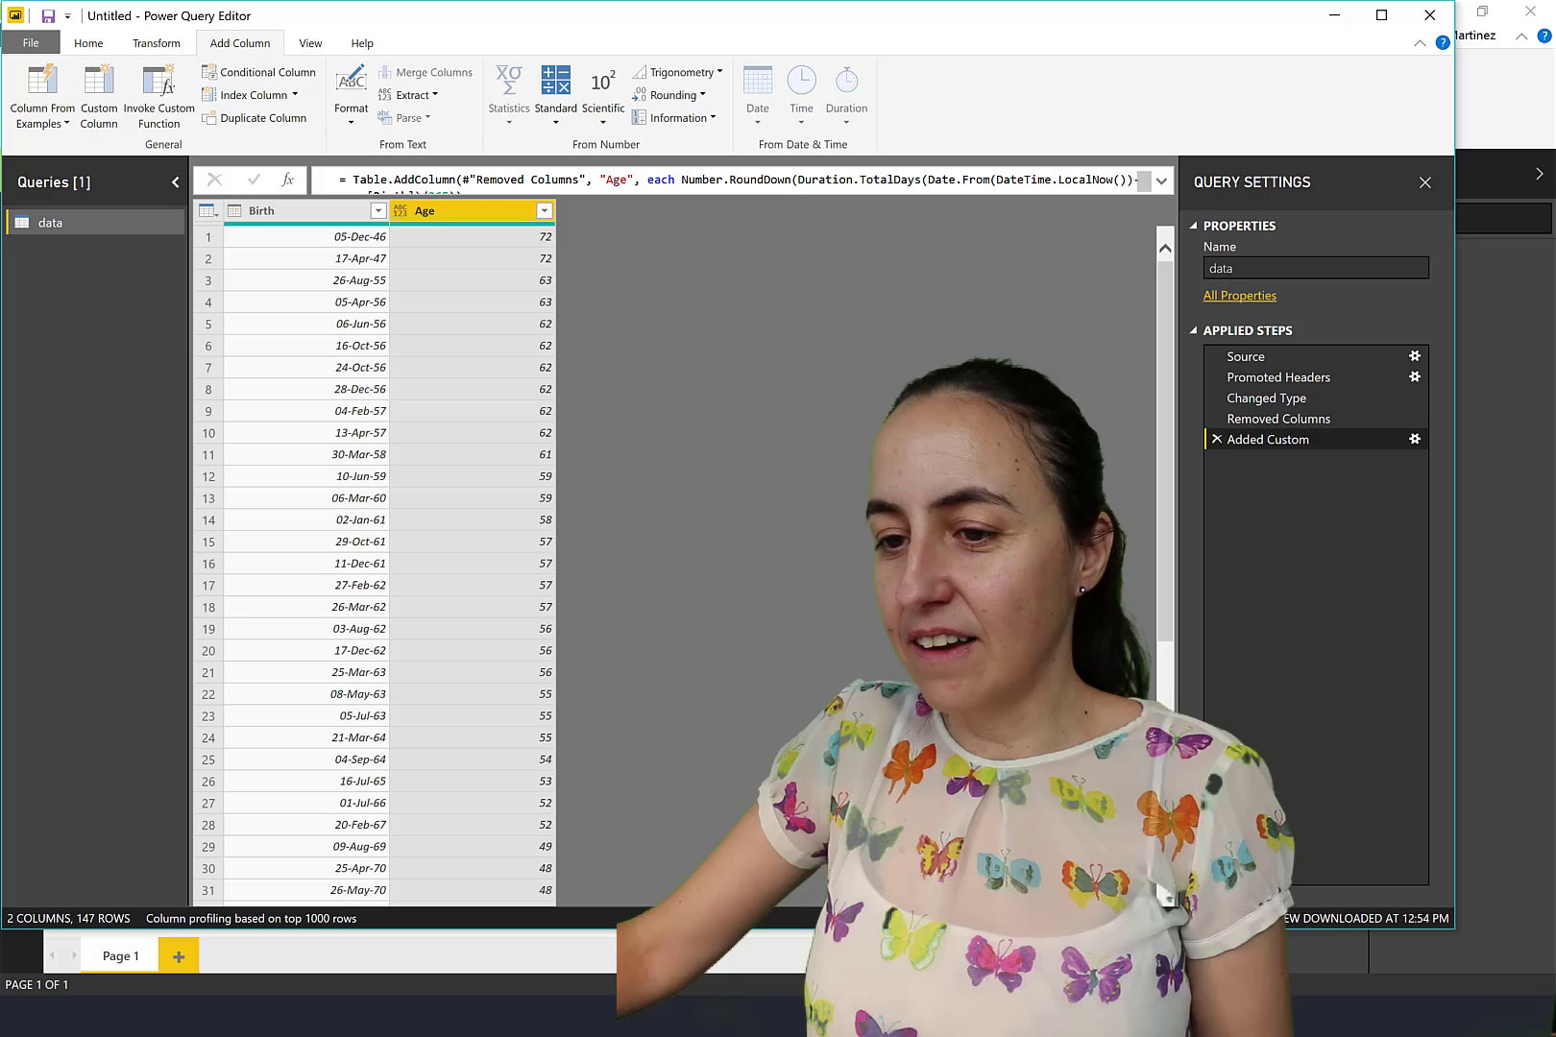